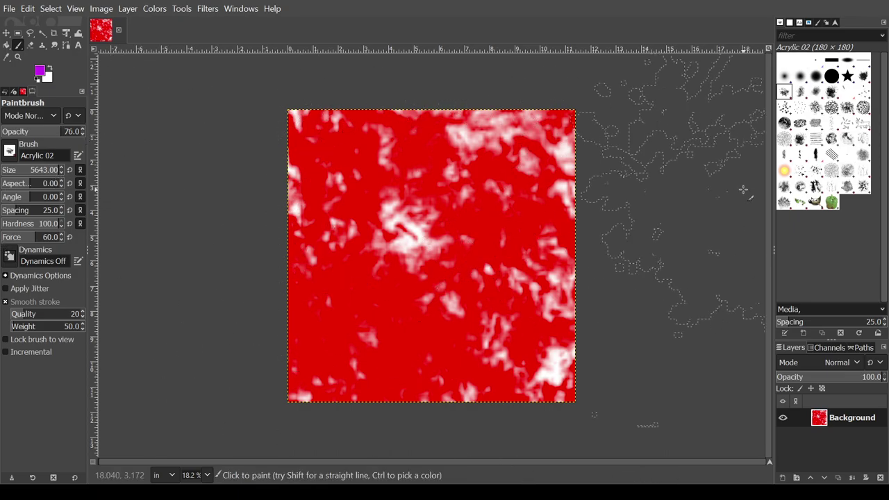
Cover the red canvas with purple texture using the Acrylic 02 brush at size 5643 and 76 opacity
{"action": "mouse_move", "coordinate": [641, 428]}
{"action": "left_mouse_down"}
{"action": "mouse_move", "coordinate": [616, 427]}
{"action": "mouse_move", "coordinate": [587, 397]}
{"action": "left_mouse_up"}
{"action": "left_click_drag", "start_coordinate": [431, 330], "coordinate": [375, 354]}
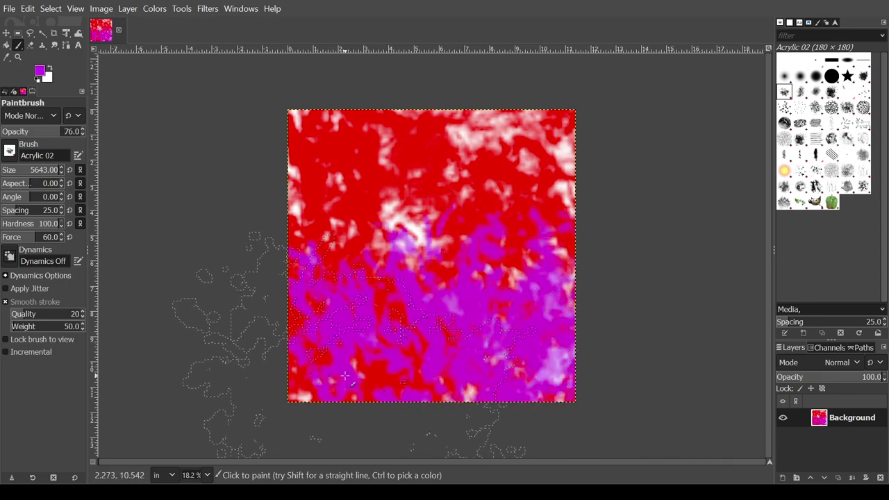
{"action": "left_click_drag", "start_coordinate": [503, 167], "coordinate": [511, 97]}
{"action": "left_click_drag", "start_coordinate": [591, 84], "coordinate": [119, 57]}
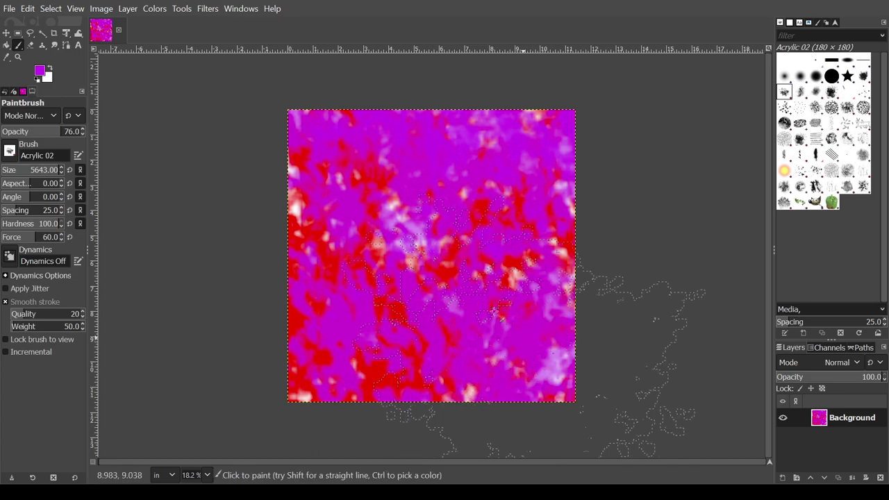
{"action": "left_click", "coordinate": [407, 236]}
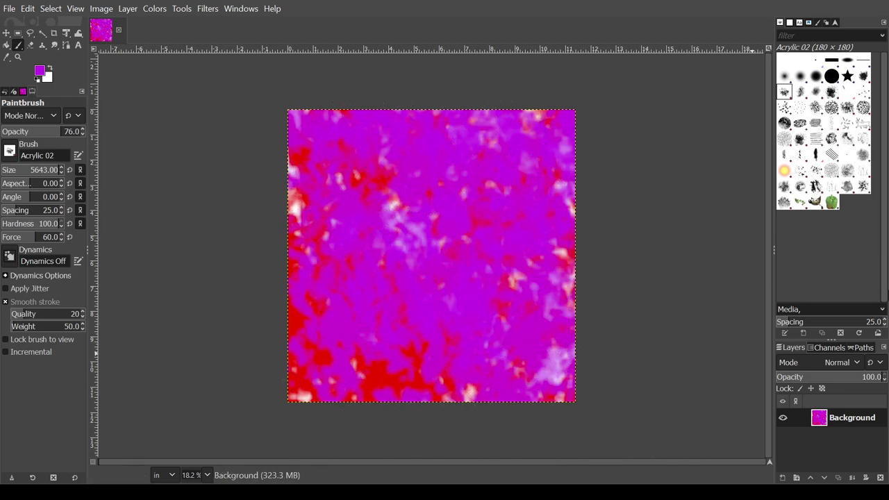
Set up the 2. Hardness 050 brush in light orange with opacity 48 and size 84
{"action": "left_click", "coordinate": [832, 171]}
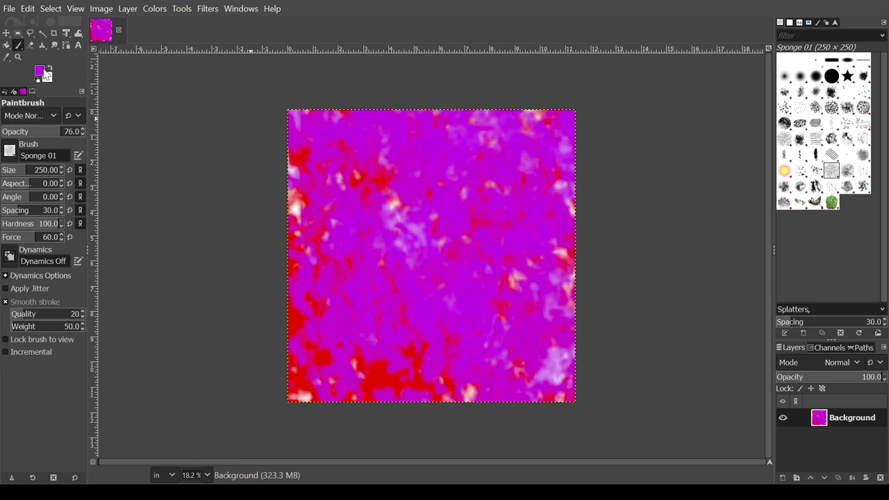
{"action": "left_click", "coordinate": [802, 78]}
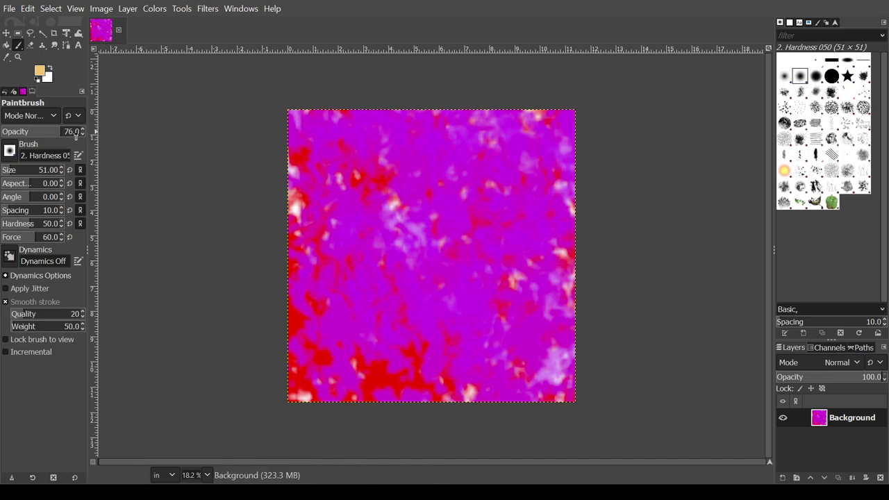
{"action": "scroll", "coordinate": [83, 139], "scroll_direction": "down", "scroll_amount": 20}
{"action": "scroll", "coordinate": [61, 175], "scroll_direction": "down", "scroll_amount": 1}
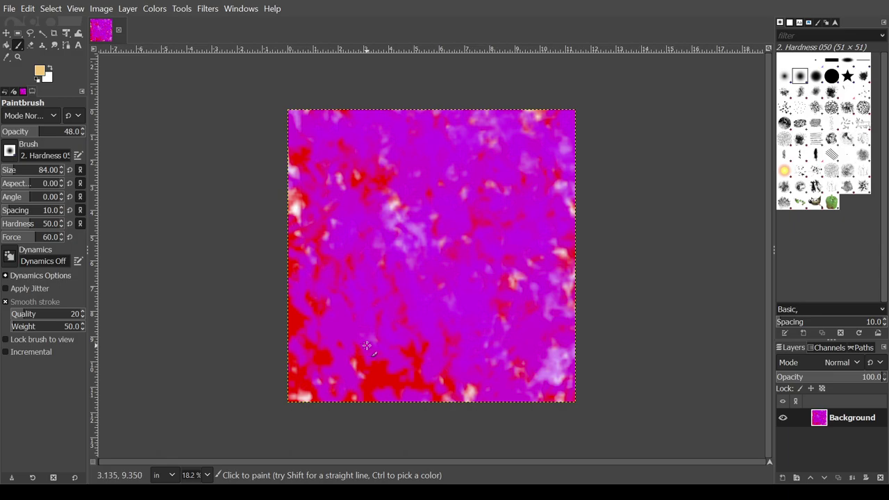
Paint an angular, pointed outline in the canvas's lower-left area and extend a long curve from it towards the upper middle
{"action": "mouse_move", "coordinate": [373, 353]}
{"action": "left_mouse_down"}
{"action": "mouse_move", "coordinate": [347, 332]}
{"action": "mouse_move", "coordinate": [329, 275]}
{"action": "mouse_move", "coordinate": [344, 320]}
{"action": "mouse_move", "coordinate": [340, 307]}
{"action": "mouse_move", "coordinate": [327, 342]}
{"action": "mouse_move", "coordinate": [302, 287]}
{"action": "mouse_move", "coordinate": [312, 259]}
{"action": "mouse_move", "coordinate": [331, 247]}
{"action": "mouse_move", "coordinate": [361, 290]}
{"action": "left_mouse_up"}
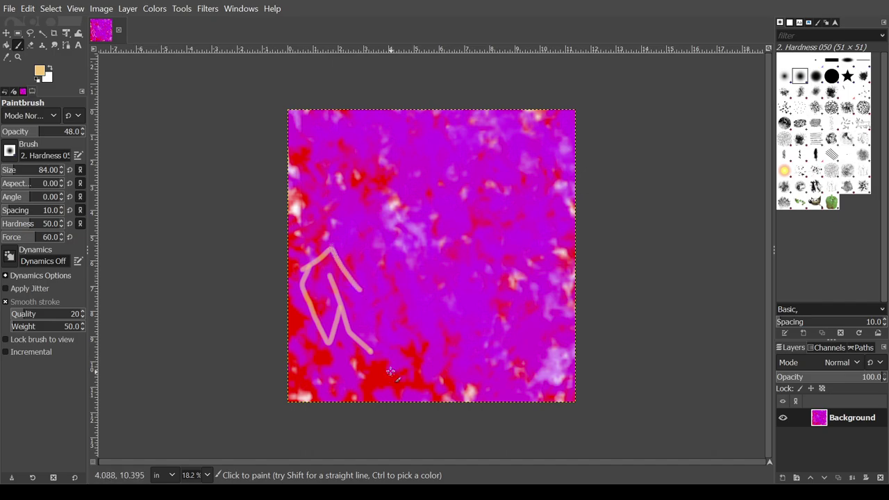
{"action": "mouse_move", "coordinate": [372, 354]}
{"action": "left_mouse_down"}
{"action": "mouse_move", "coordinate": [347, 300]}
{"action": "mouse_move", "coordinate": [348, 272]}
{"action": "mouse_move", "coordinate": [359, 290]}
{"action": "mouse_move", "coordinate": [350, 330]}
{"action": "left_mouse_up"}
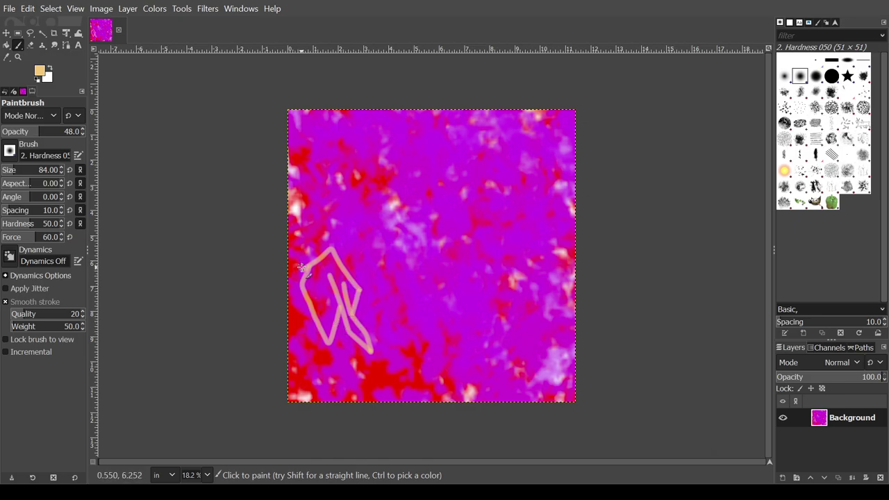
{"action": "mouse_move", "coordinate": [303, 266]}
{"action": "left_mouse_down"}
{"action": "mouse_move", "coordinate": [353, 227]}
{"action": "mouse_move", "coordinate": [407, 151]}
{"action": "left_mouse_up"}
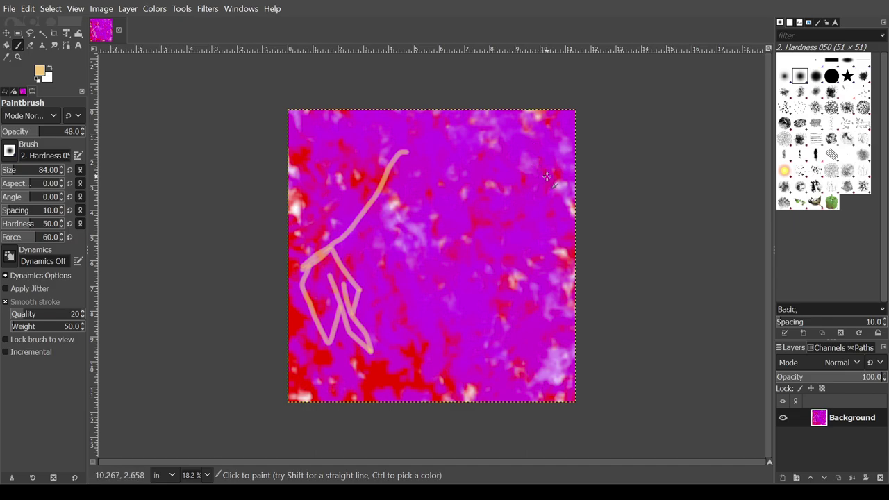
Paint a long pointed loop with a smaller loop inside it on the upper right, plus wavy strands along the canvas's upper edge
{"action": "mouse_move", "coordinate": [550, 178]}
{"action": "left_mouse_down"}
{"action": "mouse_move", "coordinate": [511, 147]}
{"action": "mouse_move", "coordinate": [489, 163]}
{"action": "mouse_move", "coordinate": [438, 257]}
{"action": "mouse_move", "coordinate": [449, 326]}
{"action": "mouse_move", "coordinate": [525, 229]}
{"action": "mouse_move", "coordinate": [541, 165]}
{"action": "mouse_move", "coordinate": [519, 169]}
{"action": "mouse_move", "coordinate": [492, 205]}
{"action": "mouse_move", "coordinate": [487, 218]}
{"action": "mouse_move", "coordinate": [520, 212]}
{"action": "mouse_move", "coordinate": [515, 175]}
{"action": "left_mouse_up"}
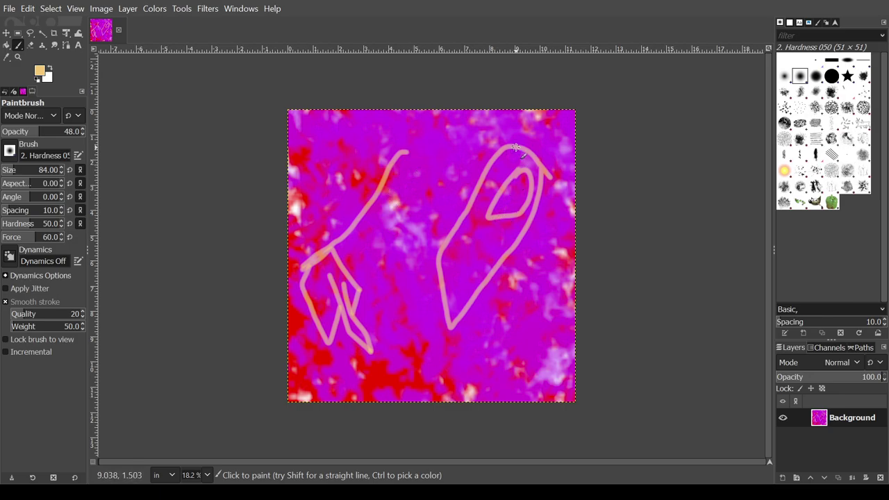
{"action": "mouse_move", "coordinate": [476, 121]}
{"action": "left_mouse_down"}
{"action": "mouse_move", "coordinate": [419, 129]}
{"action": "mouse_move", "coordinate": [444, 122]}
{"action": "mouse_move", "coordinate": [500, 146]}
{"action": "left_mouse_up"}
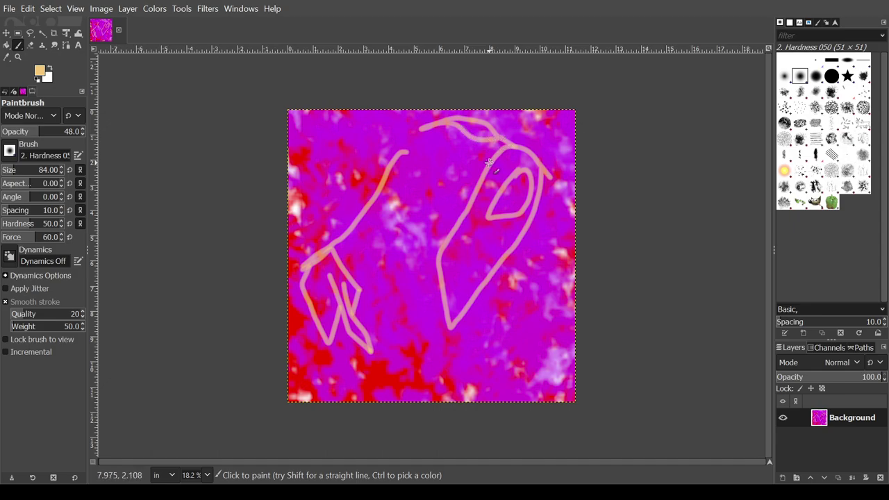
{"action": "mouse_move", "coordinate": [419, 130]}
{"action": "left_mouse_down"}
{"action": "mouse_move", "coordinate": [382, 145]}
{"action": "mouse_move", "coordinate": [427, 127]}
{"action": "mouse_move", "coordinate": [499, 157]}
{"action": "left_mouse_up"}
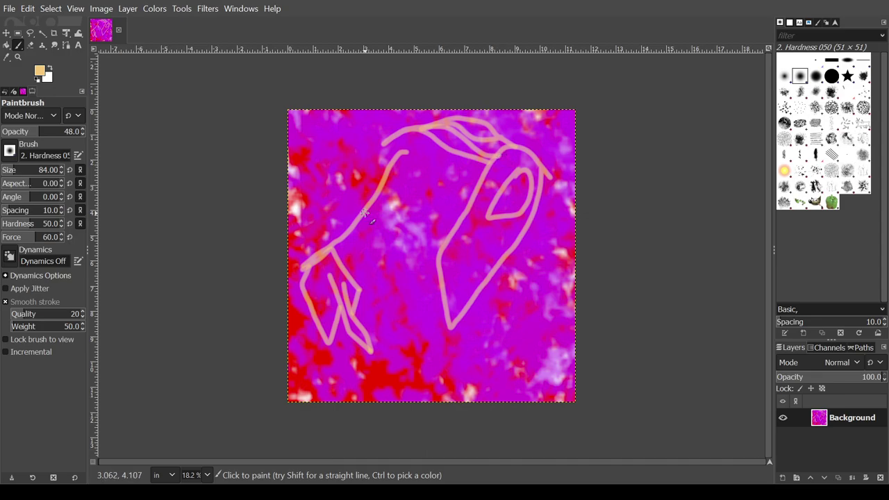
Paint a zigzag line right of the angular lower-left shape, add lines inside that shape, and draw short strokes beneath it
{"action": "left_click_drag", "start_coordinate": [355, 309], "coordinate": [402, 224]}
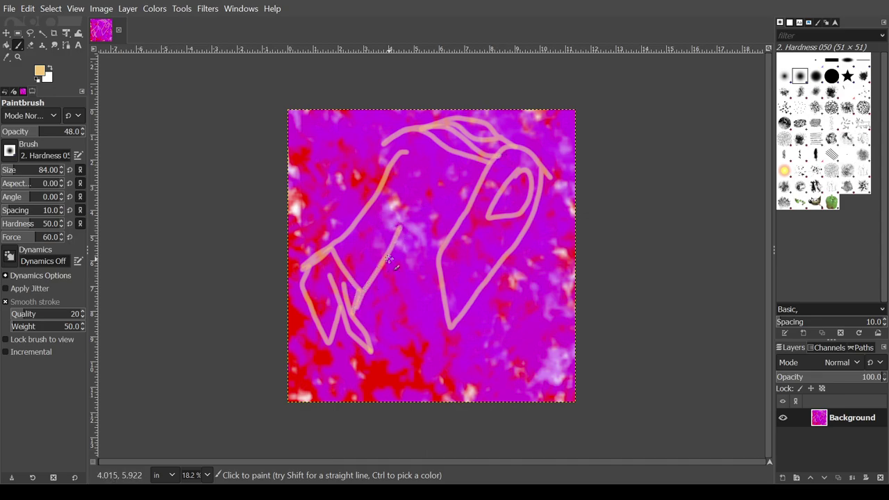
{"action": "mouse_move", "coordinate": [393, 280]}
{"action": "left_mouse_down"}
{"action": "mouse_move", "coordinate": [413, 251]}
{"action": "mouse_move", "coordinate": [416, 292]}
{"action": "left_mouse_up"}
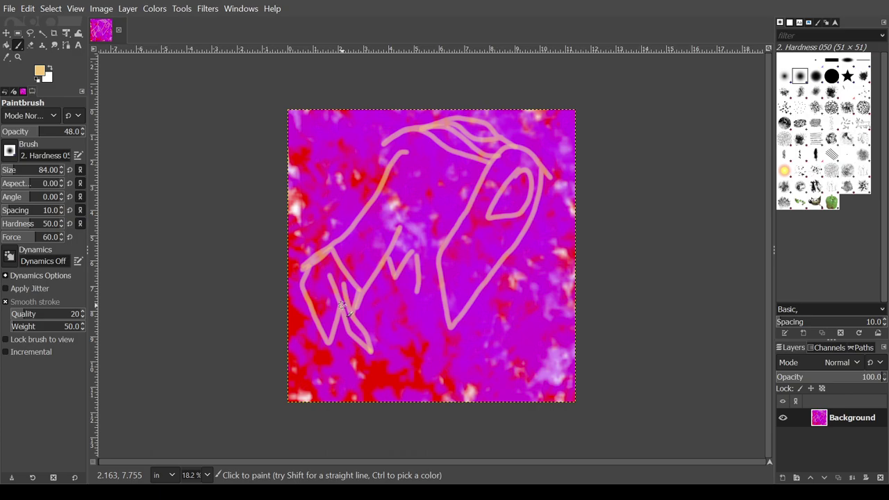
{"action": "mouse_move", "coordinate": [342, 305]}
{"action": "left_mouse_down"}
{"action": "mouse_move", "coordinate": [316, 294]}
{"action": "mouse_move", "coordinate": [330, 272]}
{"action": "mouse_move", "coordinate": [316, 295]}
{"action": "mouse_move", "coordinate": [328, 258]}
{"action": "left_mouse_up"}
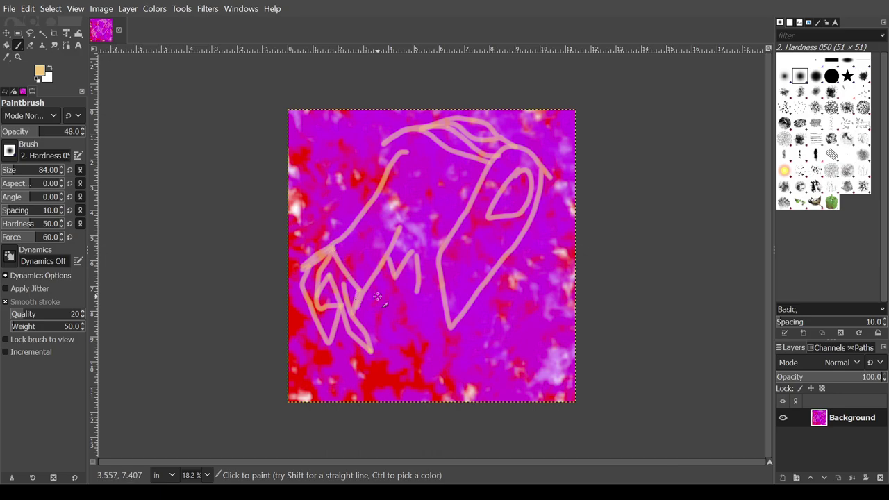
{"action": "left_click_drag", "start_coordinate": [331, 349], "coordinate": [352, 309]}
{"action": "mouse_move", "coordinate": [376, 283]}
{"action": "left_mouse_down"}
{"action": "mouse_move", "coordinate": [383, 344]}
{"action": "mouse_move", "coordinate": [373, 387]}
{"action": "mouse_move", "coordinate": [339, 384]}
{"action": "mouse_move", "coordinate": [326, 402]}
{"action": "left_mouse_up"}
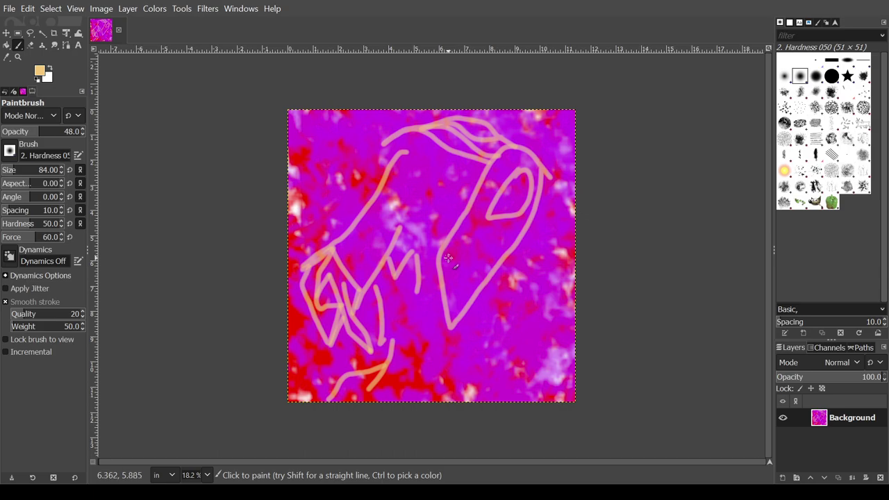
Add inner lines to the long pointed loop and paint a large curved, pointed outline down the canvas's right edge
{"action": "left_click_drag", "start_coordinate": [465, 294], "coordinate": [498, 254]}
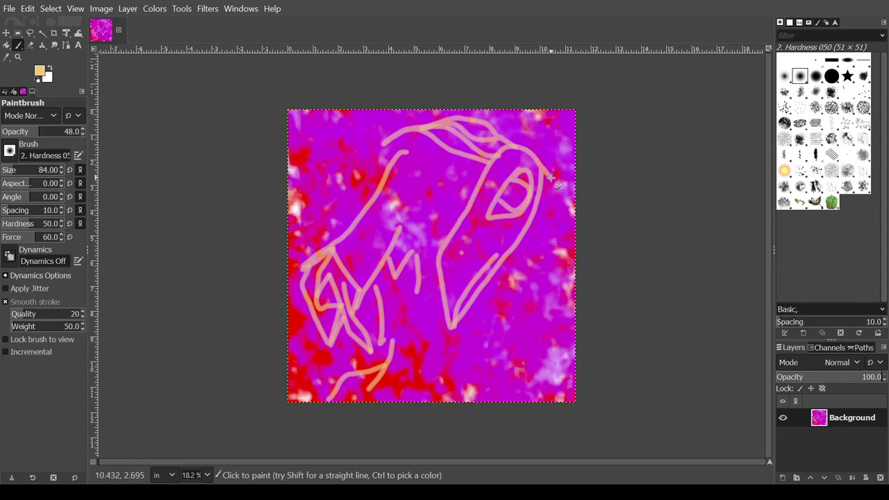
{"action": "mouse_move", "coordinate": [549, 178]}
{"action": "left_mouse_down"}
{"action": "mouse_move", "coordinate": [572, 234]}
{"action": "mouse_move", "coordinate": [563, 305]}
{"action": "mouse_move", "coordinate": [542, 353]}
{"action": "mouse_move", "coordinate": [520, 292]}
{"action": "mouse_move", "coordinate": [524, 238]}
{"action": "mouse_move", "coordinate": [520, 328]}
{"action": "mouse_move", "coordinate": [540, 357]}
{"action": "mouse_move", "coordinate": [546, 345]}
{"action": "mouse_move", "coordinate": [567, 415]}
{"action": "left_mouse_up"}
{"action": "left_click_drag", "start_coordinate": [551, 355], "coordinate": [581, 389]}
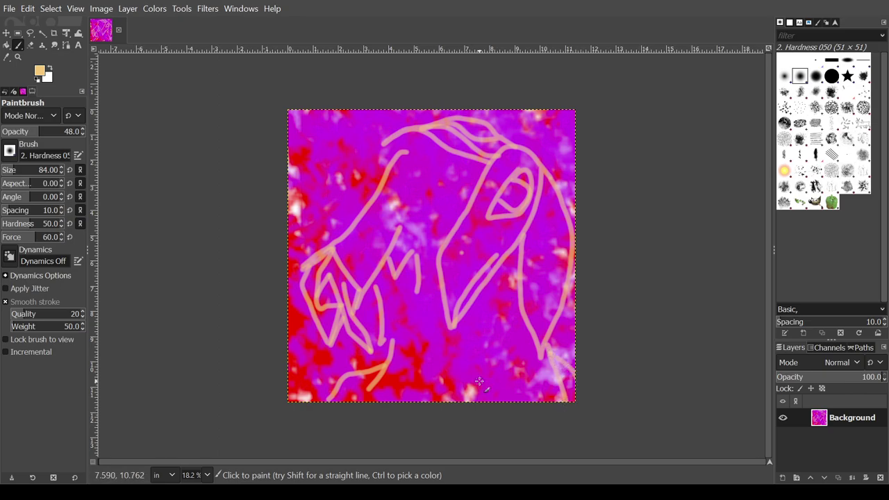
Paint a wide curve beneath the pointed loop, strokes running off the lower canvas edge, and extra strands in the lower-left area
{"action": "left_click_drag", "start_coordinate": [395, 335], "coordinate": [425, 404]}
{"action": "left_click_drag", "start_coordinate": [436, 349], "coordinate": [473, 406]}
{"action": "mouse_move", "coordinate": [523, 275]}
{"action": "left_mouse_down"}
{"action": "mouse_move", "coordinate": [516, 297]}
{"action": "mouse_move", "coordinate": [437, 344]}
{"action": "mouse_move", "coordinate": [411, 312]}
{"action": "left_mouse_up"}
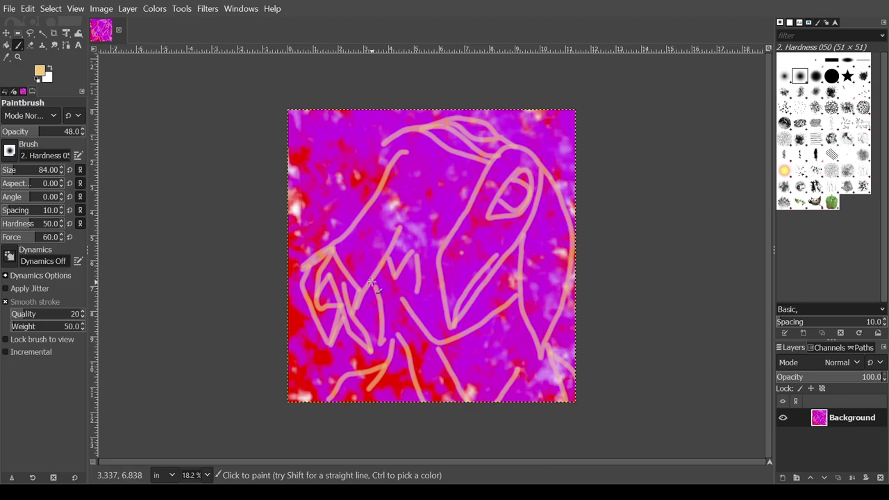
{"action": "mouse_move", "coordinate": [381, 284]}
{"action": "left_mouse_down"}
{"action": "mouse_move", "coordinate": [395, 333]}
{"action": "mouse_move", "coordinate": [356, 395]}
{"action": "mouse_move", "coordinate": [371, 417]}
{"action": "mouse_move", "coordinate": [377, 401]}
{"action": "mouse_move", "coordinate": [331, 370]}
{"action": "mouse_move", "coordinate": [339, 359]}
{"action": "mouse_move", "coordinate": [358, 373]}
{"action": "mouse_move", "coordinate": [357, 362]}
{"action": "mouse_move", "coordinate": [397, 339]}
{"action": "mouse_move", "coordinate": [381, 321]}
{"action": "mouse_move", "coordinate": [368, 339]}
{"action": "left_mouse_up"}
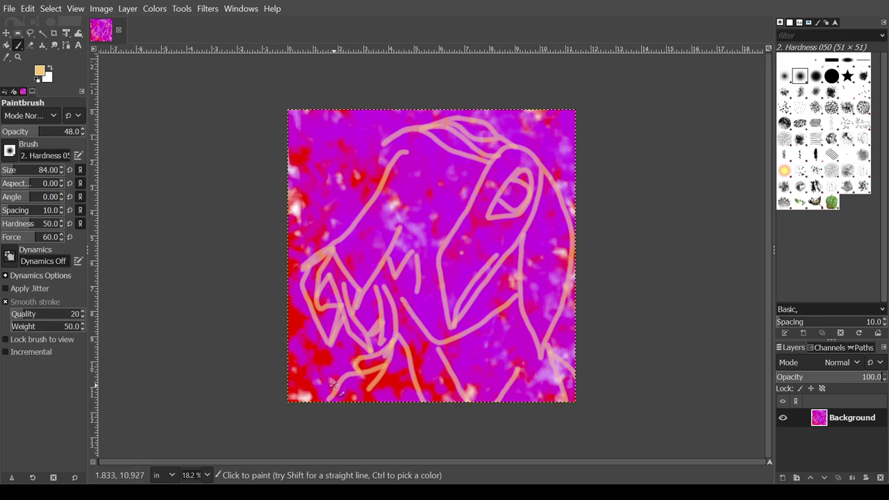
{"action": "mouse_move", "coordinate": [333, 386]}
{"action": "left_mouse_down"}
{"action": "mouse_move", "coordinate": [304, 392]}
{"action": "mouse_move", "coordinate": [350, 403]}
{"action": "left_mouse_up"}
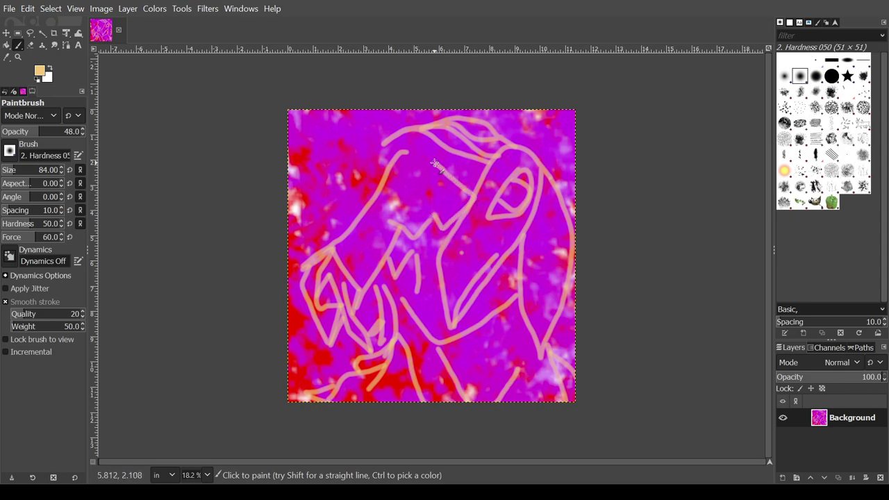
Paint strands along the long upper-left curve and angular connecting lines through the middle of the figure
{"action": "mouse_move", "coordinate": [395, 153]}
{"action": "left_mouse_down"}
{"action": "mouse_move", "coordinate": [350, 186]}
{"action": "mouse_move", "coordinate": [340, 208]}
{"action": "left_mouse_up"}
{"action": "mouse_move", "coordinate": [399, 144]}
{"action": "left_mouse_down"}
{"action": "mouse_move", "coordinate": [357, 207]}
{"action": "mouse_move", "coordinate": [410, 144]}
{"action": "mouse_move", "coordinate": [465, 150]}
{"action": "mouse_move", "coordinate": [443, 144]}
{"action": "mouse_move", "coordinate": [440, 168]}
{"action": "mouse_move", "coordinate": [470, 194]}
{"action": "left_mouse_up"}
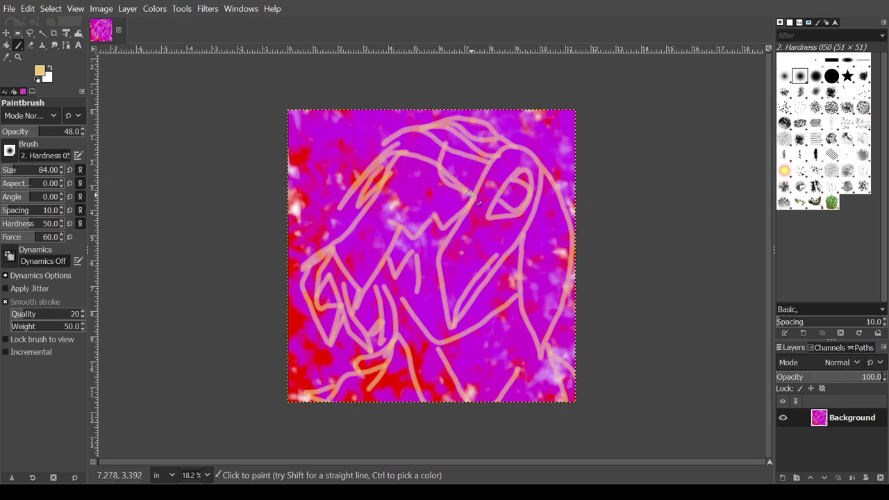
{"action": "mouse_move", "coordinate": [447, 145]}
{"action": "left_mouse_down"}
{"action": "mouse_move", "coordinate": [505, 141]}
{"action": "mouse_move", "coordinate": [517, 153]}
{"action": "mouse_move", "coordinate": [488, 141]}
{"action": "left_mouse_up"}
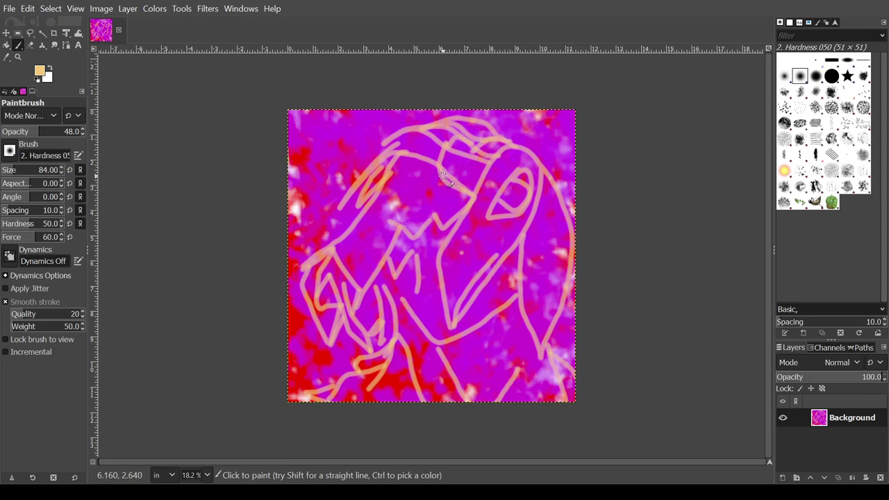
{"action": "mouse_move", "coordinate": [443, 177]}
{"action": "left_mouse_down"}
{"action": "mouse_move", "coordinate": [413, 220]}
{"action": "mouse_move", "coordinate": [395, 223]}
{"action": "mouse_move", "coordinate": [425, 155]}
{"action": "mouse_move", "coordinate": [369, 202]}
{"action": "mouse_move", "coordinate": [341, 247]}
{"action": "mouse_move", "coordinate": [358, 283]}
{"action": "mouse_move", "coordinate": [377, 266]}
{"action": "mouse_move", "coordinate": [385, 193]}
{"action": "left_mouse_up"}
{"action": "left_click_drag", "start_coordinate": [418, 291], "coordinate": [463, 216]}
{"action": "mouse_move", "coordinate": [412, 300]}
{"action": "left_mouse_down"}
{"action": "mouse_move", "coordinate": [377, 287]}
{"action": "mouse_move", "coordinate": [386, 259]}
{"action": "left_mouse_up"}
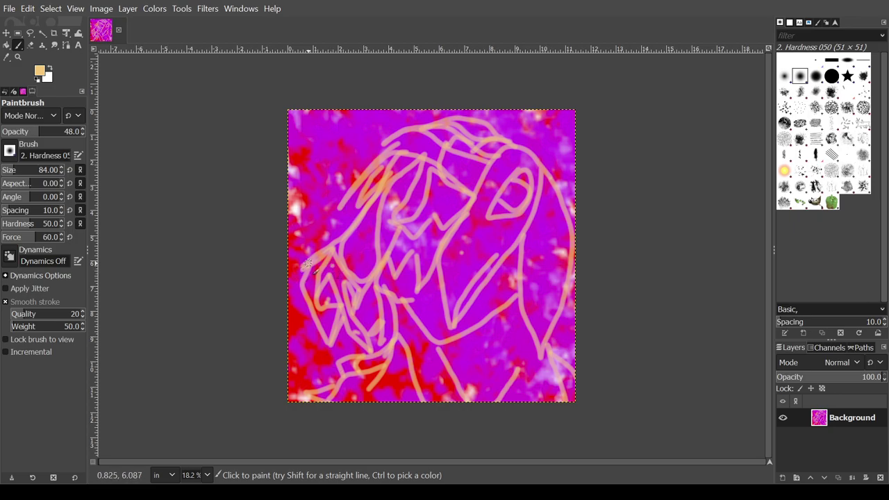
{"action": "left_click_drag", "start_coordinate": [303, 263], "coordinate": [379, 169]}
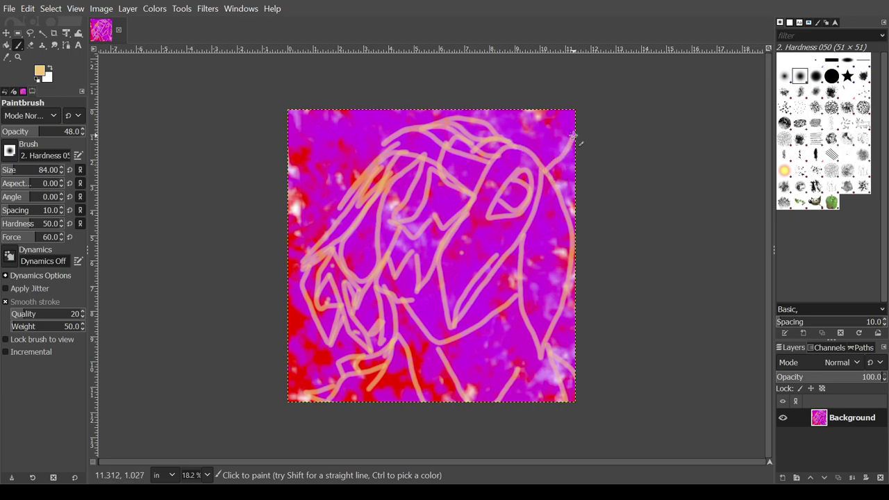
Paint spiky strokes in the canvas's upper-right corner and curved lines within the outline along the right edge
{"action": "mouse_move", "coordinate": [554, 125]}
{"action": "left_mouse_down"}
{"action": "mouse_move", "coordinate": [514, 142]}
{"action": "mouse_move", "coordinate": [510, 118]}
{"action": "mouse_move", "coordinate": [490, 163]}
{"action": "mouse_move", "coordinate": [535, 120]}
{"action": "left_mouse_up"}
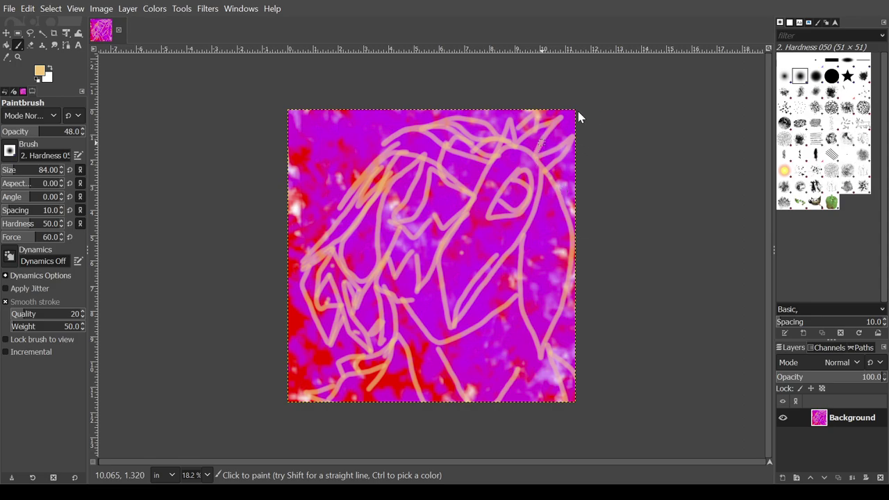
{"action": "mouse_move", "coordinate": [547, 149]}
{"action": "left_mouse_down"}
{"action": "mouse_move", "coordinate": [554, 139]}
{"action": "mouse_move", "coordinate": [552, 173]}
{"action": "mouse_move", "coordinate": [574, 182]}
{"action": "mouse_move", "coordinate": [565, 212]}
{"action": "mouse_move", "coordinate": [574, 202]}
{"action": "mouse_move", "coordinate": [573, 240]}
{"action": "left_mouse_up"}
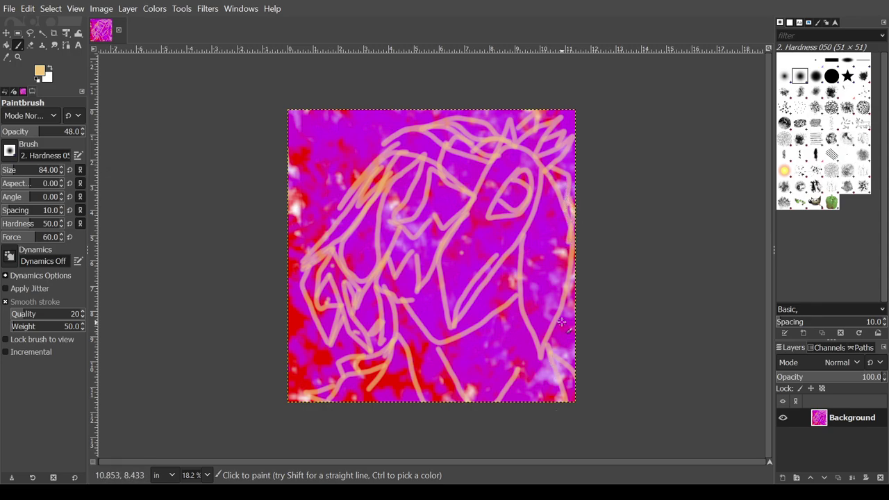
{"action": "left_click_drag", "start_coordinate": [561, 321], "coordinate": [568, 359]}
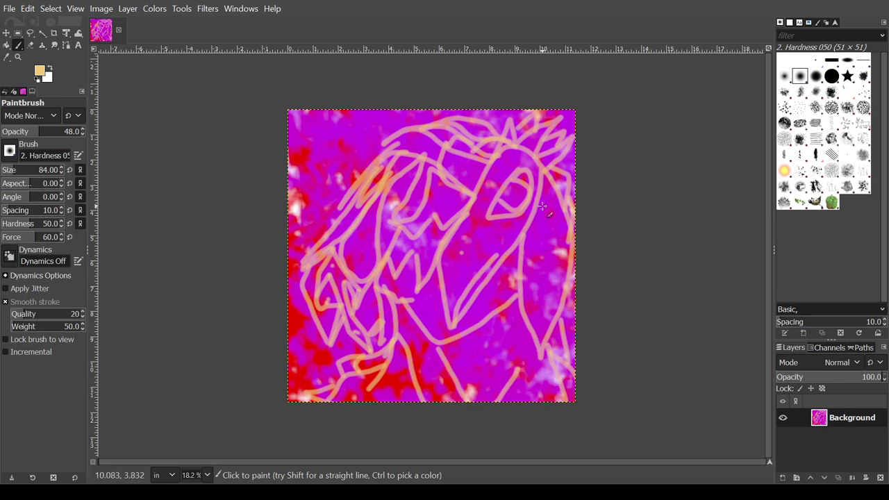
{"action": "mouse_move", "coordinate": [575, 229]}
{"action": "left_mouse_down"}
{"action": "mouse_move", "coordinate": [550, 208]}
{"action": "mouse_move", "coordinate": [535, 215]}
{"action": "mouse_move", "coordinate": [517, 277]}
{"action": "mouse_move", "coordinate": [535, 262]}
{"action": "mouse_move", "coordinate": [565, 270]}
{"action": "mouse_move", "coordinate": [550, 333]}
{"action": "left_mouse_up"}
{"action": "mouse_move", "coordinate": [565, 295]}
{"action": "left_mouse_down"}
{"action": "mouse_move", "coordinate": [549, 332]}
{"action": "mouse_move", "coordinate": [529, 327]}
{"action": "mouse_move", "coordinate": [527, 268]}
{"action": "left_mouse_up"}
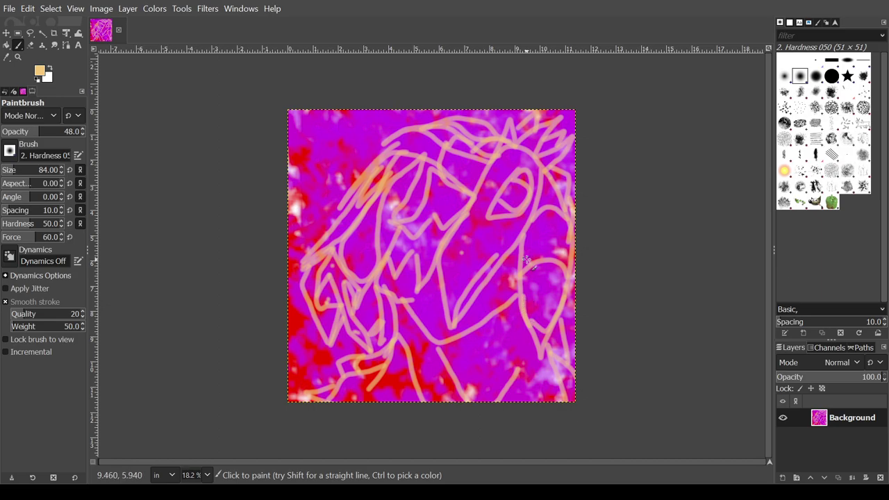
Paint a curve below the figure's lower outline and fill the area along the bottom canvas edge with more strands
{"action": "mouse_move", "coordinate": [458, 358]}
{"action": "left_mouse_down"}
{"action": "mouse_move", "coordinate": [492, 370]}
{"action": "mouse_move", "coordinate": [524, 330]}
{"action": "left_mouse_up"}
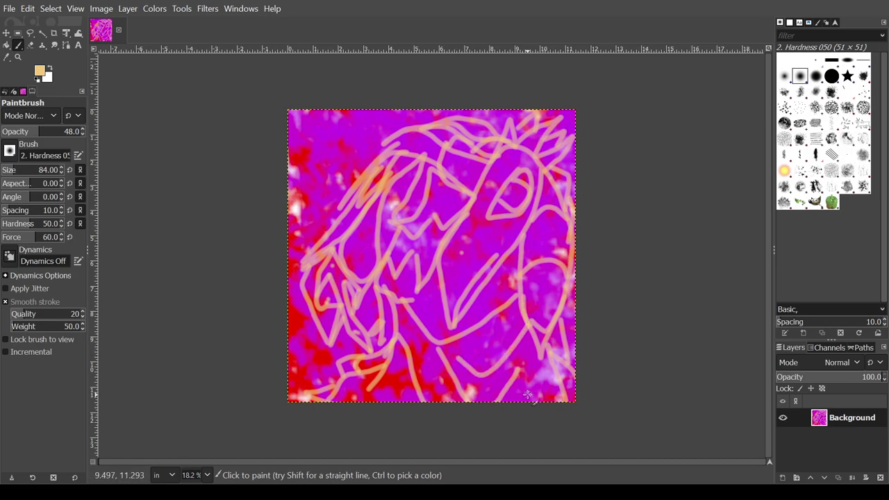
{"action": "mouse_move", "coordinate": [528, 394]}
{"action": "left_mouse_down"}
{"action": "mouse_move", "coordinate": [557, 389]}
{"action": "mouse_move", "coordinate": [544, 397]}
{"action": "left_mouse_up"}
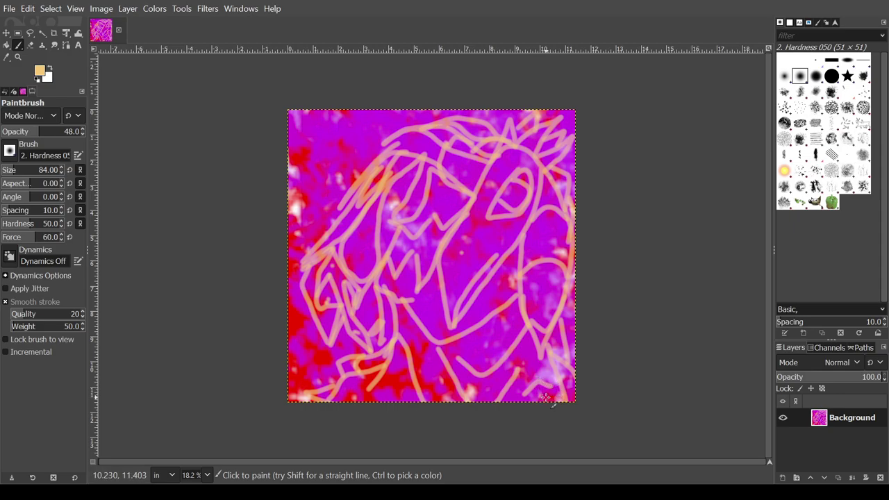
{"action": "left_click_drag", "start_coordinate": [377, 394], "coordinate": [399, 392]}
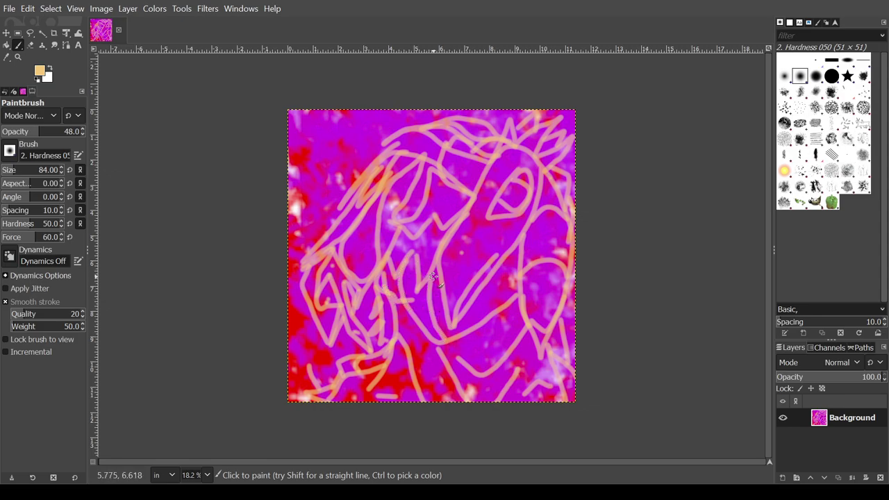
{"action": "left_click_drag", "start_coordinate": [416, 312], "coordinate": [436, 410]}
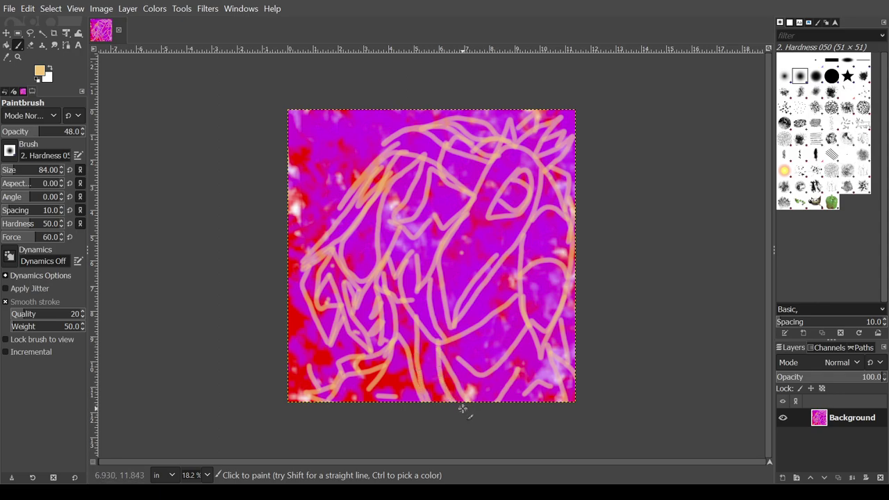
{"action": "left_click_drag", "start_coordinate": [402, 344], "coordinate": [381, 407]}
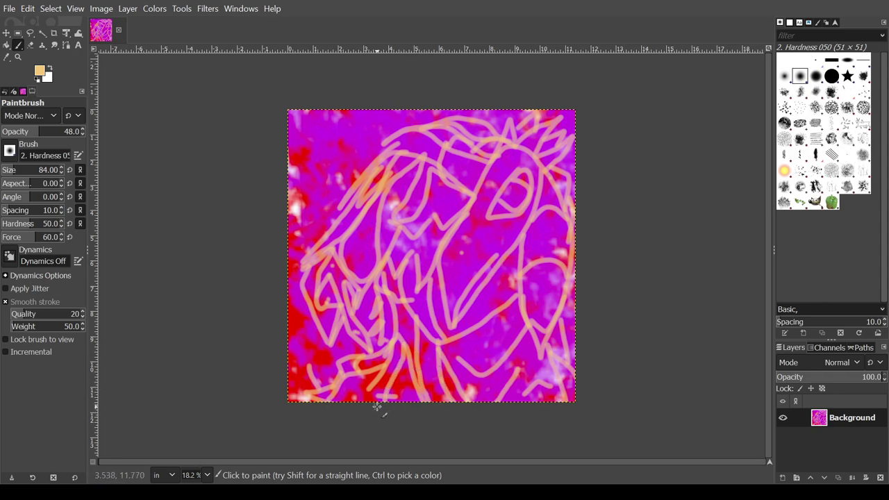
{"action": "mouse_move", "coordinate": [360, 374]}
{"action": "left_mouse_down"}
{"action": "mouse_move", "coordinate": [351, 393]}
{"action": "mouse_move", "coordinate": [357, 413]}
{"action": "left_mouse_up"}
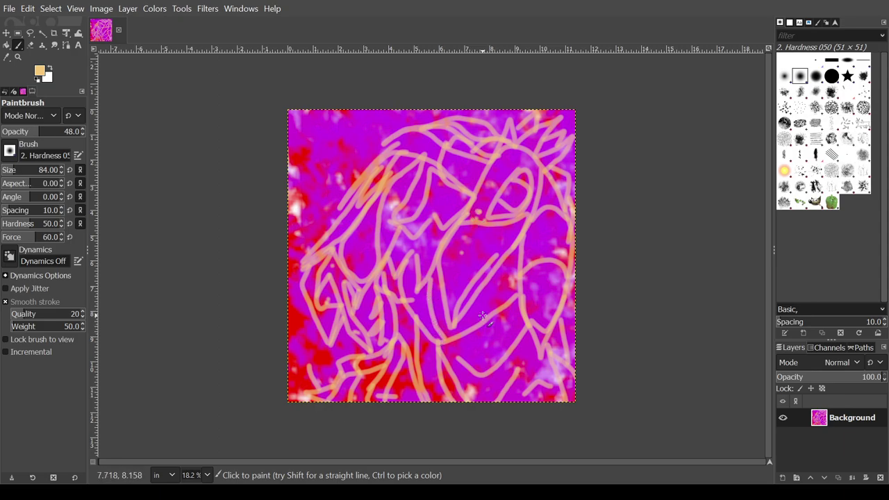
Paint more light orange strands in the figure's lower half, down its middle, and along the upper-left and top outlines
{"action": "mouse_move", "coordinate": [488, 313]}
{"action": "left_mouse_down"}
{"action": "mouse_move", "coordinate": [518, 258]}
{"action": "mouse_move", "coordinate": [487, 312]}
{"action": "mouse_move", "coordinate": [447, 340]}
{"action": "left_mouse_up"}
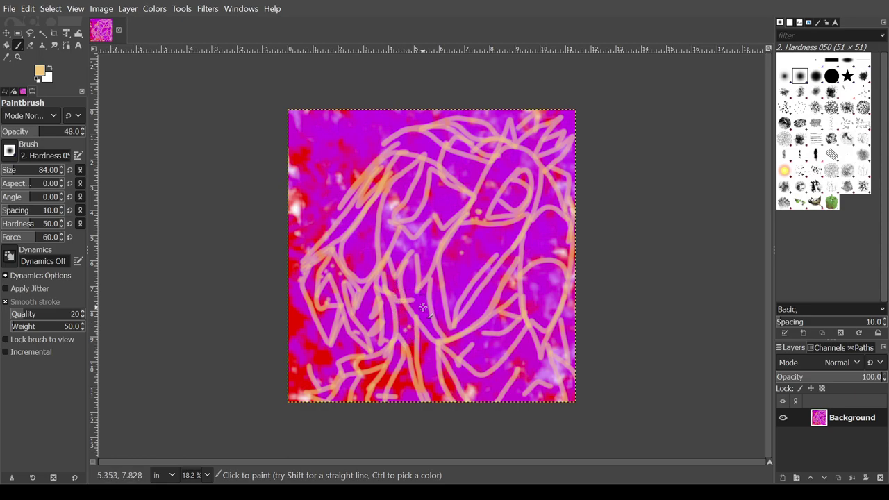
{"action": "mouse_move", "coordinate": [429, 332]}
{"action": "left_mouse_down"}
{"action": "mouse_move", "coordinate": [416, 266]}
{"action": "mouse_move", "coordinate": [416, 328]}
{"action": "left_mouse_up"}
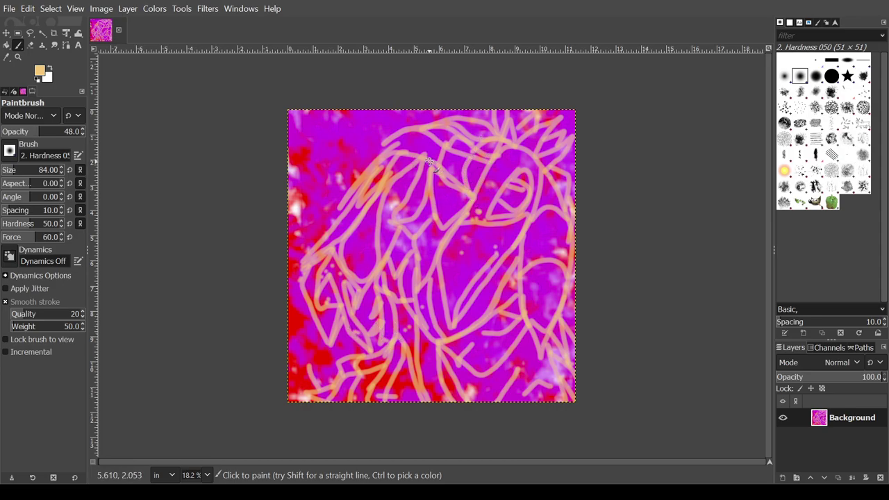
{"action": "left_click_drag", "start_coordinate": [367, 171], "coordinate": [345, 182]}
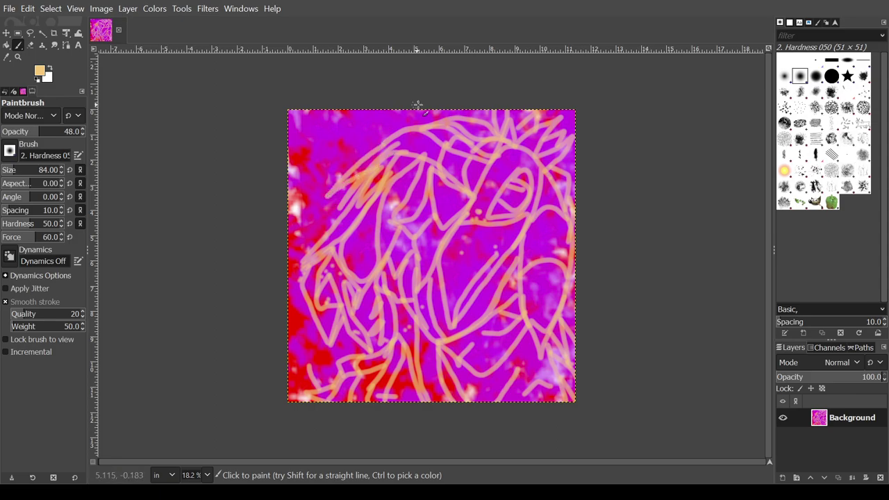
{"action": "left_click_drag", "start_coordinate": [417, 127], "coordinate": [367, 142]}
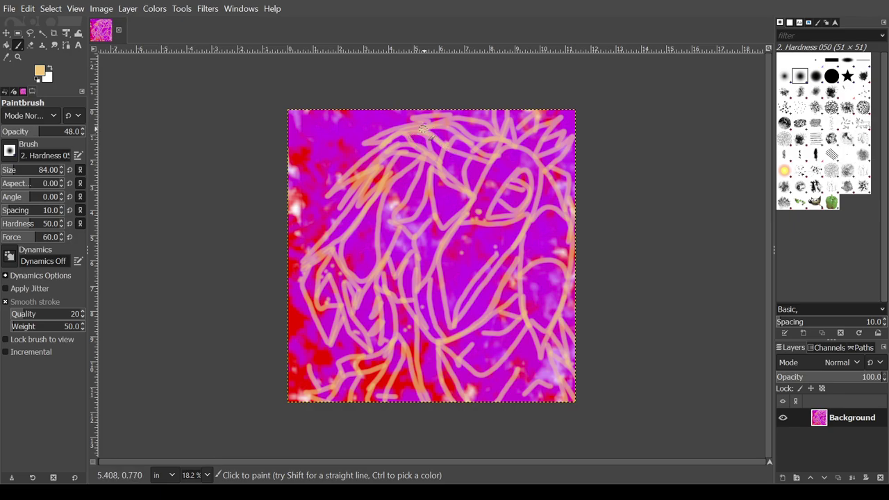
{"action": "mouse_move", "coordinate": [473, 139]}
{"action": "left_mouse_down"}
{"action": "mouse_move", "coordinate": [454, 118]}
{"action": "mouse_move", "coordinate": [440, 167]}
{"action": "left_mouse_up"}
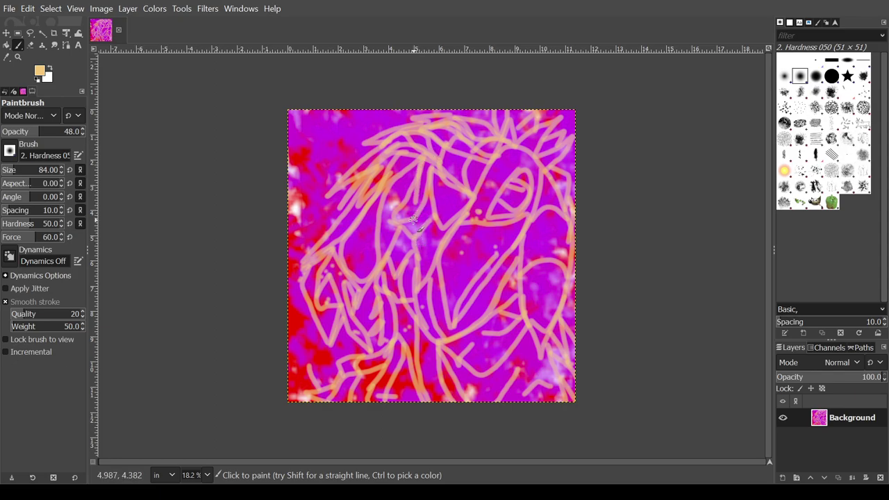
{"action": "mouse_move", "coordinate": [407, 221]}
{"action": "left_mouse_down"}
{"action": "mouse_move", "coordinate": [404, 194]}
{"action": "mouse_move", "coordinate": [394, 217]}
{"action": "mouse_move", "coordinate": [389, 182]}
{"action": "mouse_move", "coordinate": [382, 273]}
{"action": "left_mouse_up"}
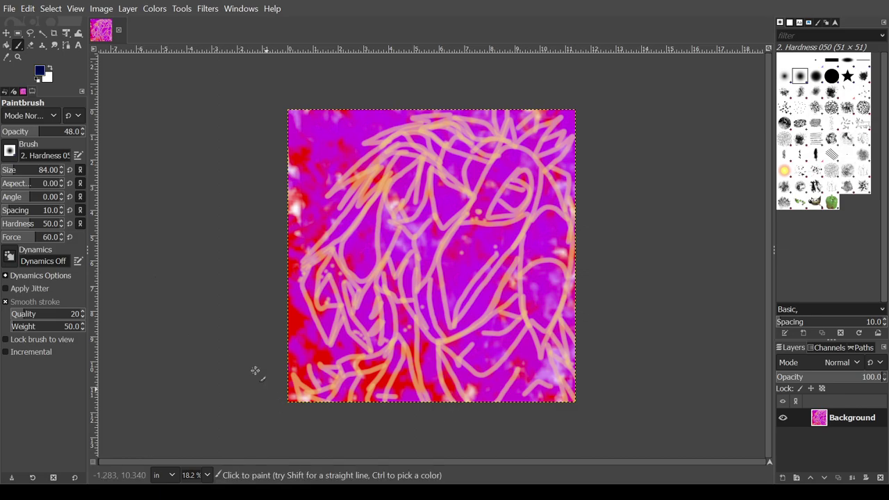
Paint a dark navy pupil inside the eye shape with the brush at 100 opacity
{"action": "left_click", "coordinate": [84, 131]}
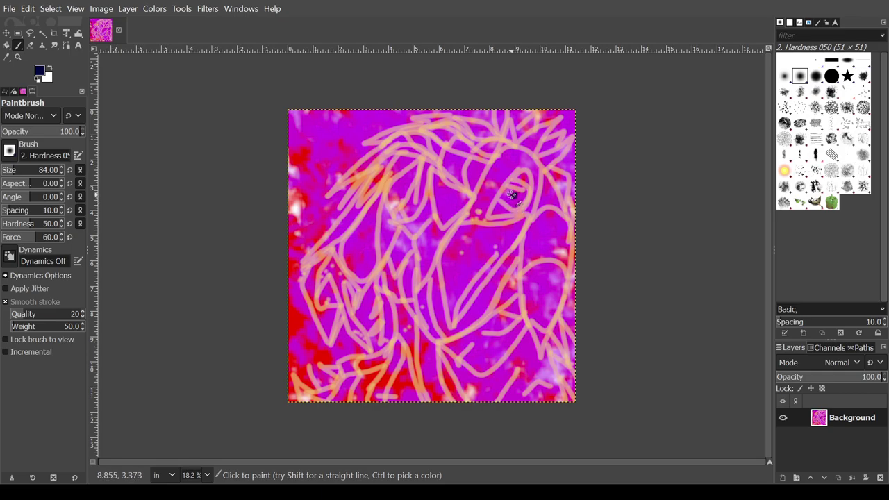
{"action": "left_click", "coordinate": [514, 196]}
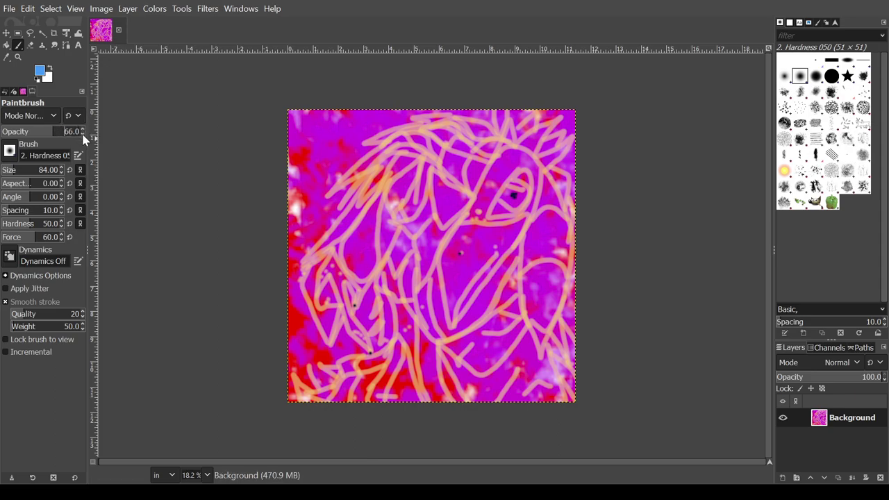
Spatter light blue along the canvas's left and upper edges with the Splats 01 brush at size 480 and 66 opacity
{"action": "left_click_drag", "start_coordinate": [56, 171], "coordinate": [24, 176]}
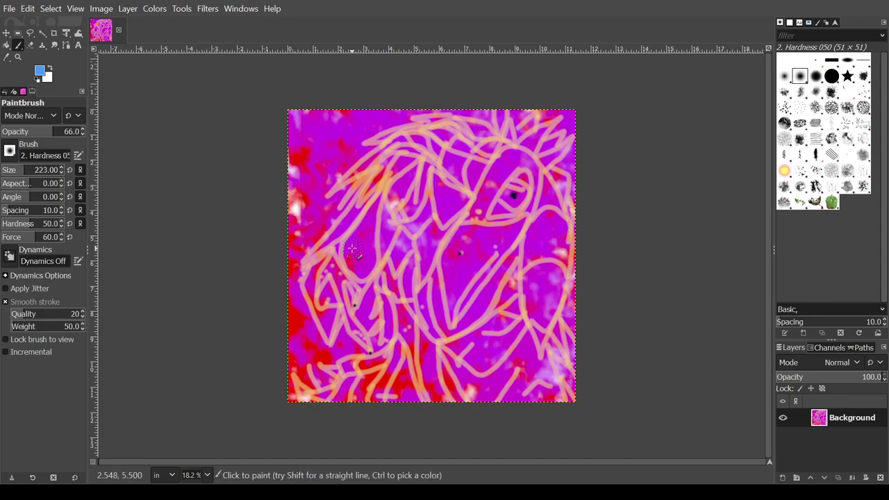
{"action": "left_click", "coordinate": [800, 170]}
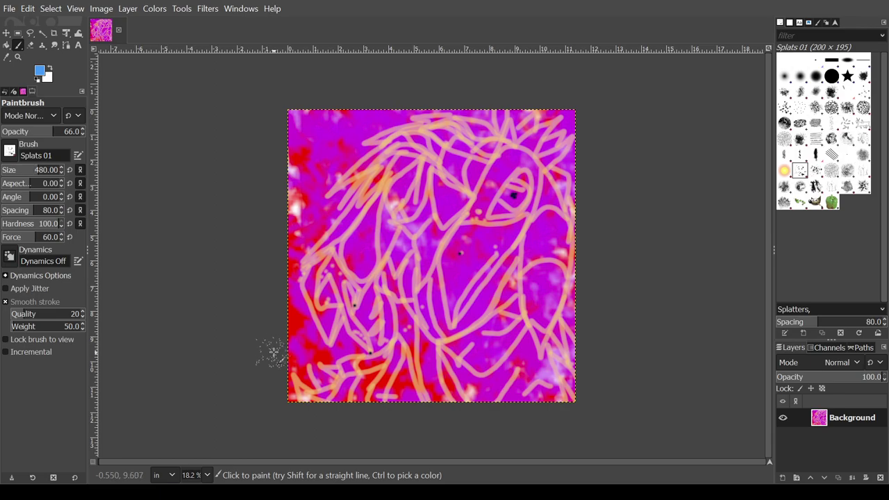
{"action": "mouse_move", "coordinate": [286, 346]}
{"action": "left_mouse_down"}
{"action": "mouse_move", "coordinate": [272, 306]}
{"action": "mouse_move", "coordinate": [291, 302]}
{"action": "mouse_move", "coordinate": [276, 278]}
{"action": "mouse_move", "coordinate": [277, 255]}
{"action": "mouse_move", "coordinate": [328, 204]}
{"action": "mouse_move", "coordinate": [320, 212]}
{"action": "mouse_move", "coordinate": [280, 201]}
{"action": "mouse_move", "coordinate": [333, 170]}
{"action": "mouse_move", "coordinate": [282, 171]}
{"action": "mouse_move", "coordinate": [300, 142]}
{"action": "mouse_move", "coordinate": [278, 125]}
{"action": "mouse_move", "coordinate": [396, 108]}
{"action": "mouse_move", "coordinate": [311, 143]}
{"action": "mouse_move", "coordinate": [345, 137]}
{"action": "mouse_move", "coordinate": [312, 158]}
{"action": "mouse_move", "coordinate": [338, 157]}
{"action": "mouse_move", "coordinate": [356, 152]}
{"action": "mouse_move", "coordinate": [317, 142]}
{"action": "mouse_move", "coordinate": [391, 110]}
{"action": "mouse_move", "coordinate": [486, 104]}
{"action": "left_mouse_up"}
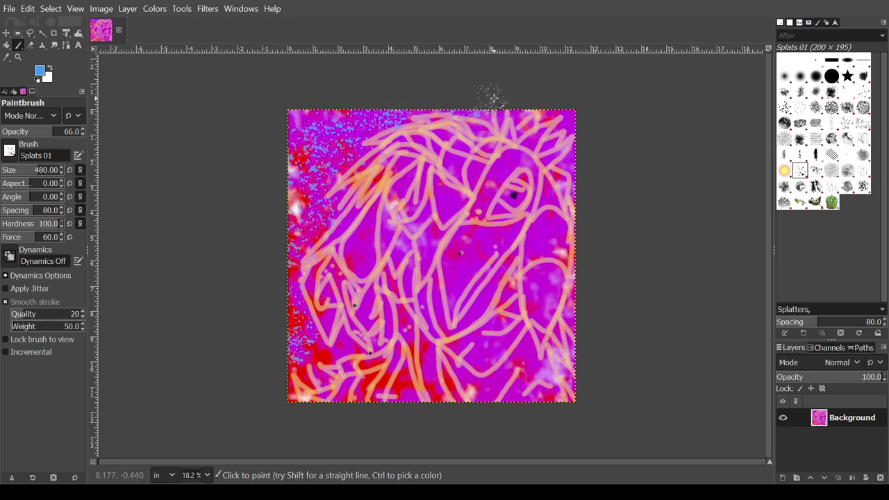
{"action": "mouse_move", "coordinate": [555, 104]}
{"action": "left_mouse_down"}
{"action": "mouse_move", "coordinate": [582, 101]}
{"action": "mouse_move", "coordinate": [576, 123]}
{"action": "mouse_move", "coordinate": [608, 139]}
{"action": "left_mouse_up"}
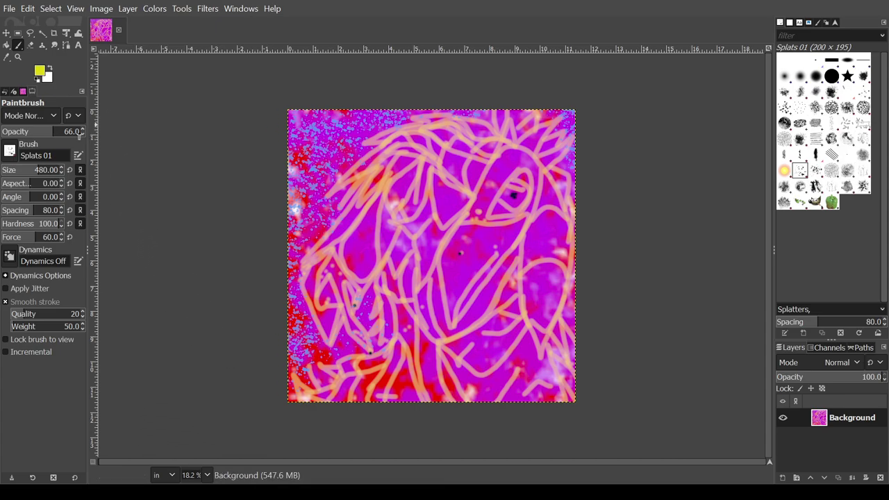
Spatter yellow across the lower part of the canvas with the brush at 39 opacity and size 350
{"action": "scroll", "coordinate": [83, 134], "scroll_direction": "down", "scroll_amount": 5}
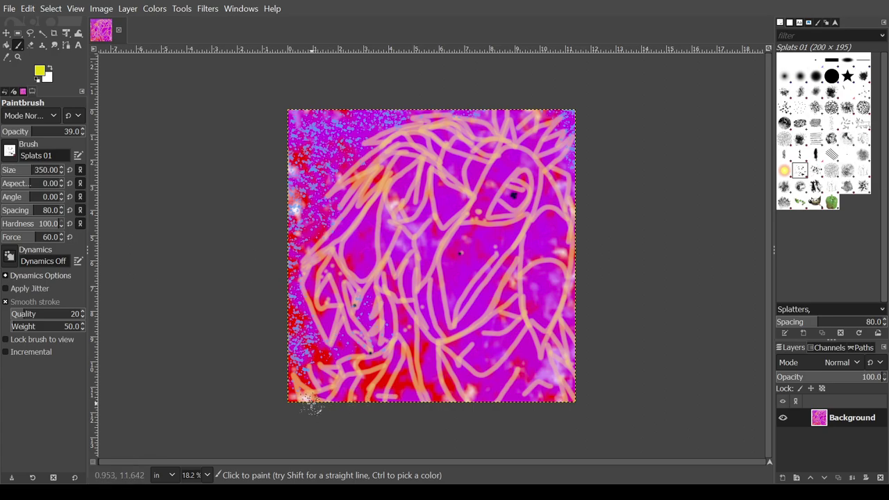
{"action": "mouse_move", "coordinate": [303, 399]}
{"action": "left_mouse_down"}
{"action": "mouse_move", "coordinate": [324, 391]}
{"action": "mouse_move", "coordinate": [352, 397]}
{"action": "mouse_move", "coordinate": [363, 371]}
{"action": "mouse_move", "coordinate": [349, 369]}
{"action": "mouse_move", "coordinate": [338, 376]}
{"action": "mouse_move", "coordinate": [411, 358]}
{"action": "mouse_move", "coordinate": [372, 407]}
{"action": "mouse_move", "coordinate": [413, 405]}
{"action": "mouse_move", "coordinate": [412, 308]}
{"action": "mouse_move", "coordinate": [380, 269]}
{"action": "mouse_move", "coordinate": [407, 275]}
{"action": "mouse_move", "coordinate": [406, 263]}
{"action": "mouse_move", "coordinate": [398, 234]}
{"action": "mouse_move", "coordinate": [384, 253]}
{"action": "mouse_move", "coordinate": [379, 207]}
{"action": "mouse_move", "coordinate": [352, 245]}
{"action": "mouse_move", "coordinate": [352, 277]}
{"action": "mouse_move", "coordinate": [369, 270]}
{"action": "mouse_move", "coordinate": [377, 203]}
{"action": "mouse_move", "coordinate": [363, 206]}
{"action": "mouse_move", "coordinate": [323, 252]}
{"action": "mouse_move", "coordinate": [375, 201]}
{"action": "mouse_move", "coordinate": [383, 182]}
{"action": "mouse_move", "coordinate": [386, 219]}
{"action": "mouse_move", "coordinate": [414, 172]}
{"action": "mouse_move", "coordinate": [395, 226]}
{"action": "mouse_move", "coordinate": [416, 223]}
{"action": "mouse_move", "coordinate": [422, 210]}
{"action": "mouse_move", "coordinate": [414, 210]}
{"action": "mouse_move", "coordinate": [432, 269]}
{"action": "mouse_move", "coordinate": [420, 283]}
{"action": "mouse_move", "coordinate": [433, 247]}
{"action": "mouse_move", "coordinate": [458, 226]}
{"action": "mouse_move", "coordinate": [434, 175]}
{"action": "mouse_move", "coordinate": [463, 210]}
{"action": "mouse_move", "coordinate": [434, 281]}
{"action": "mouse_move", "coordinate": [432, 321]}
{"action": "mouse_move", "coordinate": [485, 314]}
{"action": "mouse_move", "coordinate": [493, 296]}
{"action": "mouse_move", "coordinate": [473, 307]}
{"action": "mouse_move", "coordinate": [476, 316]}
{"action": "mouse_move", "coordinate": [501, 269]}
{"action": "mouse_move", "coordinate": [545, 238]}
{"action": "mouse_move", "coordinate": [528, 243]}
{"action": "mouse_move", "coordinate": [544, 350]}
{"action": "mouse_move", "coordinate": [466, 366]}
{"action": "mouse_move", "coordinate": [424, 354]}
{"action": "mouse_move", "coordinate": [456, 410]}
{"action": "mouse_move", "coordinate": [453, 377]}
{"action": "mouse_move", "coordinate": [496, 405]}
{"action": "mouse_move", "coordinate": [510, 379]}
{"action": "mouse_move", "coordinate": [563, 404]}
{"action": "mouse_move", "coordinate": [549, 379]}
{"action": "mouse_move", "coordinate": [568, 392]}
{"action": "mouse_move", "coordinate": [559, 355]}
{"action": "left_mouse_up"}
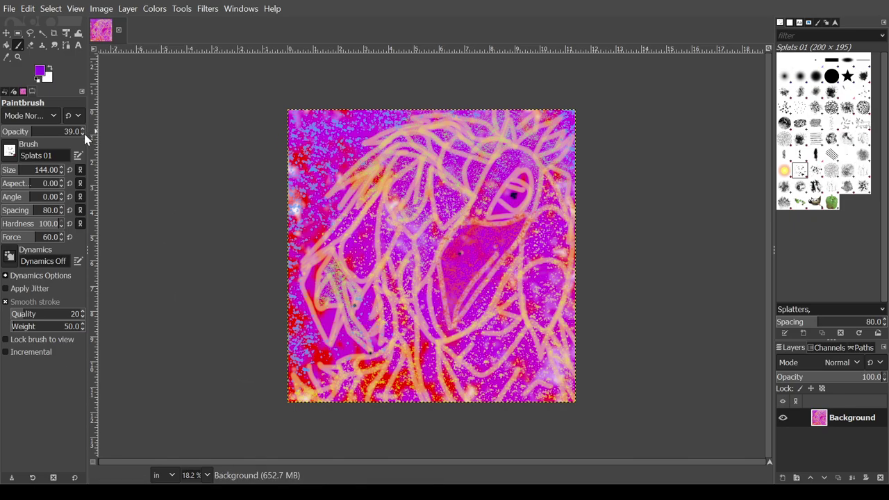
Spatter light blue over the left and upper background with the brush at size 782 and 41 opacity
{"action": "left_click", "coordinate": [61, 168]}
{"action": "scroll", "coordinate": [82, 129], "scroll_direction": "up", "scroll_amount": 3}
{"action": "left_click_drag", "start_coordinate": [17, 171], "coordinate": [52, 171]}
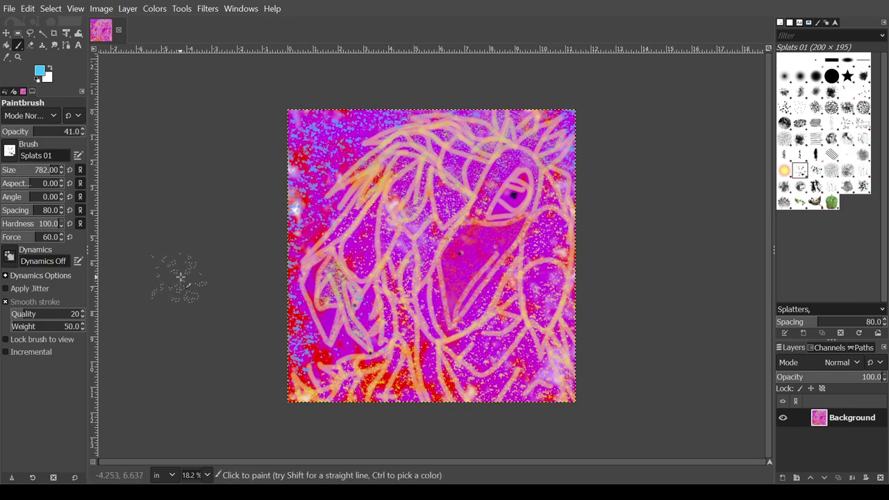
{"action": "mouse_move", "coordinate": [289, 375]}
{"action": "left_mouse_down"}
{"action": "mouse_move", "coordinate": [290, 340]}
{"action": "mouse_move", "coordinate": [344, 345]}
{"action": "left_mouse_up"}
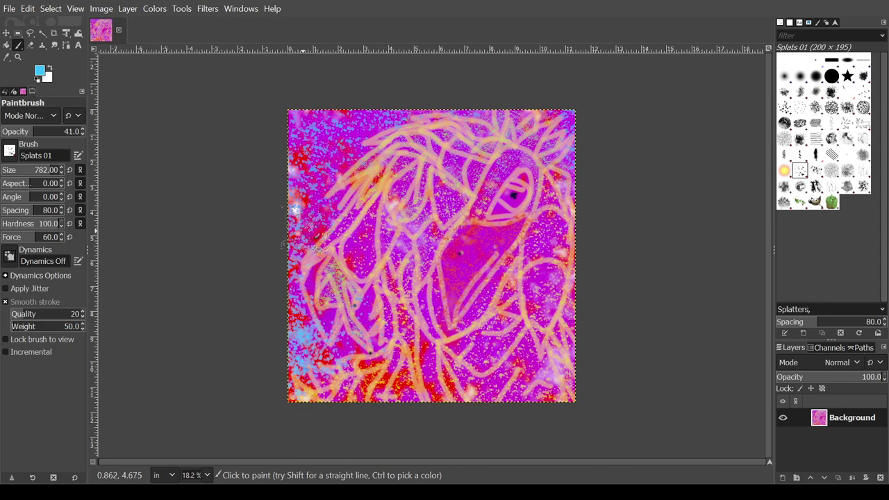
{"action": "mouse_move", "coordinate": [280, 175]}
{"action": "left_mouse_down"}
{"action": "mouse_move", "coordinate": [295, 124]}
{"action": "mouse_move", "coordinate": [334, 153]}
{"action": "mouse_move", "coordinate": [288, 132]}
{"action": "mouse_move", "coordinate": [309, 130]}
{"action": "mouse_move", "coordinate": [345, 148]}
{"action": "mouse_move", "coordinate": [330, 104]}
{"action": "mouse_move", "coordinate": [389, 117]}
{"action": "mouse_move", "coordinate": [368, 99]}
{"action": "mouse_move", "coordinate": [343, 100]}
{"action": "mouse_move", "coordinate": [486, 101]}
{"action": "left_mouse_up"}
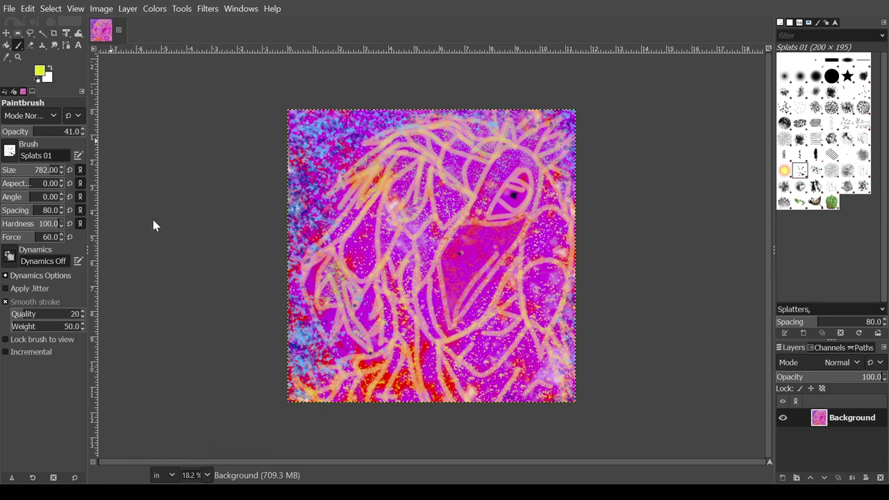
Spatter yellow over the lower-left strands and up through the figure's left side at 30 opacity and size 478
{"action": "left_click", "coordinate": [82, 133]}
{"action": "left_click", "coordinate": [82, 133]}
{"action": "left_click", "coordinate": [82, 133]}
{"action": "left_click", "coordinate": [81, 133]}
{"action": "scroll", "coordinate": [61, 176], "scroll_direction": "down", "scroll_amount": 10}
{"action": "scroll", "coordinate": [61, 177], "scroll_direction": "down", "scroll_amount": 15}
{"action": "scroll", "coordinate": [62, 178], "scroll_direction": "down", "scroll_amount": 15}
{"action": "scroll", "coordinate": [61, 179], "scroll_direction": "down", "scroll_amount": 15}
{"action": "scroll", "coordinate": [61, 179], "scroll_direction": "down", "scroll_amount": 15}
{"action": "scroll", "coordinate": [62, 178], "scroll_direction": "down", "scroll_amount": 1}
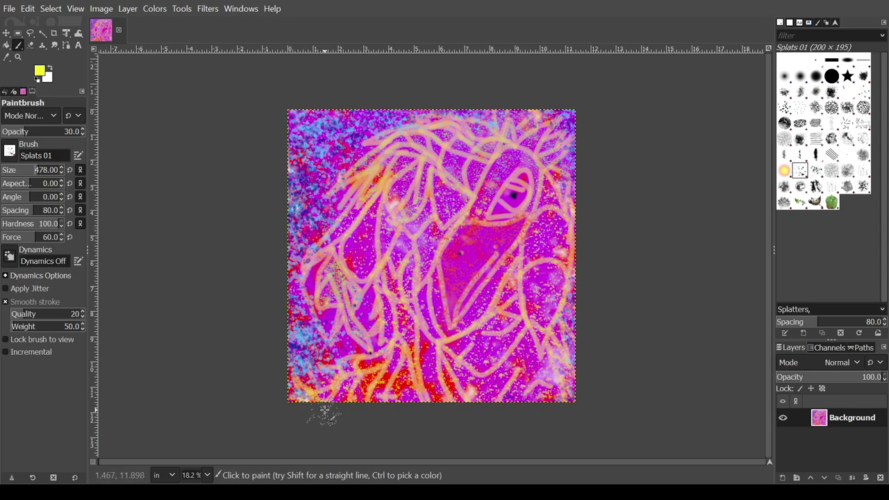
{"action": "mouse_move", "coordinate": [330, 407]}
{"action": "left_mouse_down"}
{"action": "mouse_move", "coordinate": [336, 393]}
{"action": "mouse_move", "coordinate": [312, 387]}
{"action": "mouse_move", "coordinate": [367, 393]}
{"action": "mouse_move", "coordinate": [420, 383]}
{"action": "mouse_move", "coordinate": [403, 365]}
{"action": "mouse_move", "coordinate": [345, 361]}
{"action": "mouse_move", "coordinate": [403, 363]}
{"action": "left_mouse_up"}
{"action": "mouse_move", "coordinate": [419, 326]}
{"action": "left_mouse_down"}
{"action": "mouse_move", "coordinate": [384, 296]}
{"action": "mouse_move", "coordinate": [376, 309]}
{"action": "mouse_move", "coordinate": [389, 347]}
{"action": "mouse_move", "coordinate": [383, 282]}
{"action": "mouse_move", "coordinate": [362, 249]}
{"action": "mouse_move", "coordinate": [369, 231]}
{"action": "mouse_move", "coordinate": [356, 222]}
{"action": "mouse_move", "coordinate": [339, 239]}
{"action": "mouse_move", "coordinate": [360, 231]}
{"action": "left_mouse_up"}
{"action": "mouse_move", "coordinate": [377, 264]}
{"action": "left_mouse_down"}
{"action": "mouse_move", "coordinate": [434, 214]}
{"action": "mouse_move", "coordinate": [416, 264]}
{"action": "mouse_move", "coordinate": [422, 275]}
{"action": "mouse_move", "coordinate": [415, 248]}
{"action": "mouse_move", "coordinate": [384, 236]}
{"action": "mouse_move", "coordinate": [371, 221]}
{"action": "mouse_move", "coordinate": [351, 227]}
{"action": "mouse_move", "coordinate": [345, 213]}
{"action": "mouse_move", "coordinate": [338, 228]}
{"action": "mouse_move", "coordinate": [381, 209]}
{"action": "mouse_move", "coordinate": [398, 220]}
{"action": "mouse_move", "coordinate": [391, 265]}
{"action": "mouse_move", "coordinate": [402, 296]}
{"action": "mouse_move", "coordinate": [421, 293]}
{"action": "mouse_move", "coordinate": [449, 334]}
{"action": "mouse_move", "coordinate": [382, 375]}
{"action": "mouse_move", "coordinate": [345, 383]}
{"action": "mouse_move", "coordinate": [414, 406]}
{"action": "mouse_move", "coordinate": [443, 390]}
{"action": "mouse_move", "coordinate": [455, 411]}
{"action": "mouse_move", "coordinate": [441, 410]}
{"action": "mouse_move", "coordinate": [428, 343]}
{"action": "mouse_move", "coordinate": [460, 358]}
{"action": "mouse_move", "coordinate": [482, 343]}
{"action": "mouse_move", "coordinate": [565, 195]}
{"action": "mouse_move", "coordinate": [578, 258]}
{"action": "mouse_move", "coordinate": [563, 296]}
{"action": "mouse_move", "coordinate": [548, 280]}
{"action": "mouse_move", "coordinate": [537, 318]}
{"action": "mouse_move", "coordinate": [483, 358]}
{"action": "mouse_move", "coordinate": [525, 327]}
{"action": "mouse_move", "coordinate": [544, 331]}
{"action": "mouse_move", "coordinate": [481, 380]}
{"action": "mouse_move", "coordinate": [460, 376]}
{"action": "mouse_move", "coordinate": [466, 396]}
{"action": "mouse_move", "coordinate": [550, 350]}
{"action": "mouse_move", "coordinate": [551, 375]}
{"action": "mouse_move", "coordinate": [436, 403]}
{"action": "mouse_move", "coordinate": [569, 405]}
{"action": "mouse_move", "coordinate": [573, 358]}
{"action": "mouse_move", "coordinate": [561, 339]}
{"action": "mouse_move", "coordinate": [544, 358]}
{"action": "mouse_move", "coordinate": [467, 390]}
{"action": "mouse_move", "coordinate": [411, 385]}
{"action": "mouse_move", "coordinate": [483, 341]}
{"action": "mouse_move", "coordinate": [447, 352]}
{"action": "mouse_move", "coordinate": [424, 326]}
{"action": "mouse_move", "coordinate": [425, 214]}
{"action": "mouse_move", "coordinate": [380, 202]}
{"action": "mouse_move", "coordinate": [341, 232]}
{"action": "mouse_move", "coordinate": [394, 185]}
{"action": "mouse_move", "coordinate": [325, 206]}
{"action": "left_mouse_up"}
{"action": "mouse_move", "coordinate": [365, 165]}
{"action": "left_mouse_down"}
{"action": "mouse_move", "coordinate": [342, 221]}
{"action": "mouse_move", "coordinate": [314, 257]}
{"action": "mouse_move", "coordinate": [364, 232]}
{"action": "mouse_move", "coordinate": [360, 264]}
{"action": "mouse_move", "coordinate": [369, 265]}
{"action": "mouse_move", "coordinate": [313, 267]}
{"action": "mouse_move", "coordinate": [359, 267]}
{"action": "mouse_move", "coordinate": [383, 284]}
{"action": "mouse_move", "coordinate": [404, 375]}
{"action": "mouse_move", "coordinate": [401, 351]}
{"action": "mouse_move", "coordinate": [395, 395]}
{"action": "left_mouse_up"}
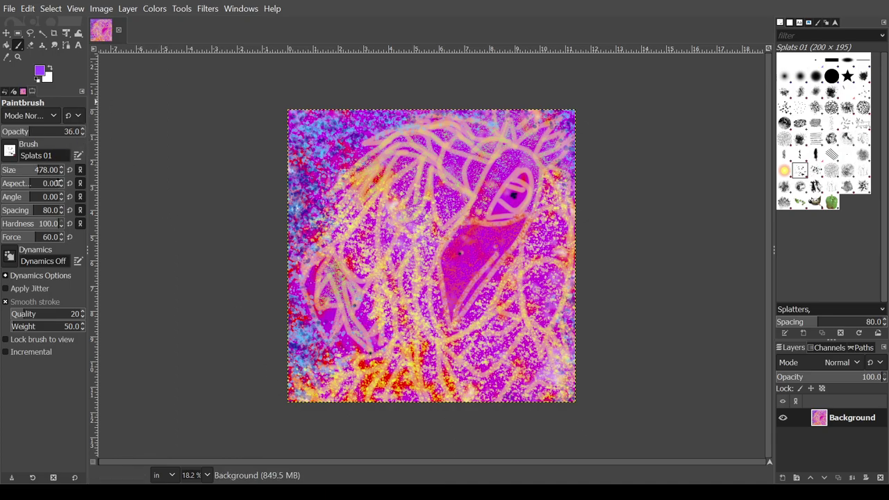
Lower the opacity for purple, and spatter green over the upper strands and upper-right spikes at 24 opacity and size 300
{"action": "scroll", "coordinate": [64, 173], "scroll_direction": "down", "scroll_amount": 9}
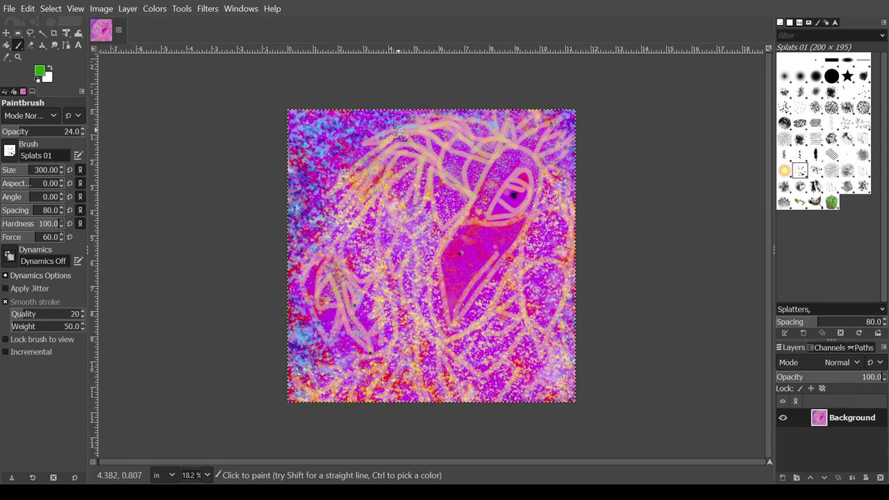
{"action": "left_click_drag", "start_coordinate": [409, 144], "coordinate": [393, 137]}
{"action": "left_click", "coordinate": [544, 129]}
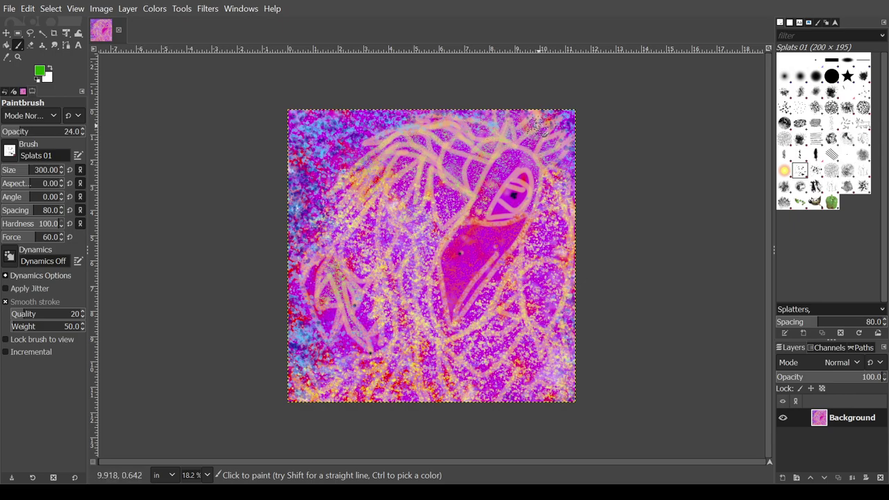
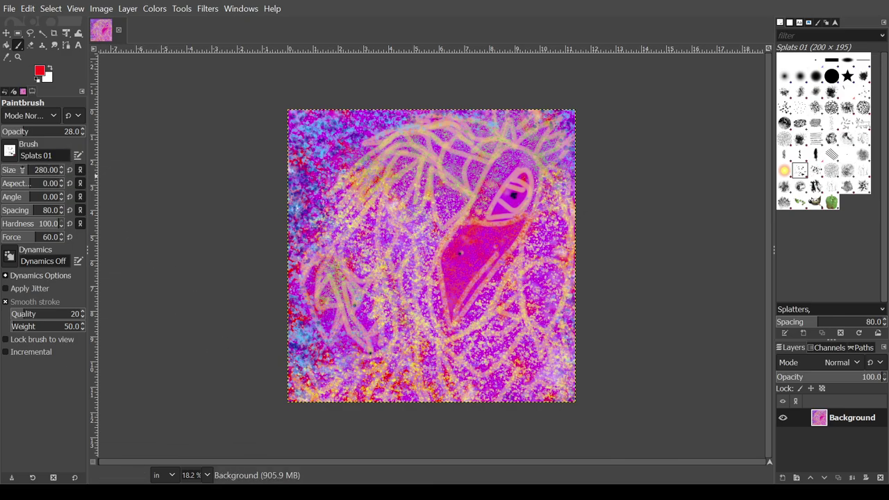
Reduce the splatter brush size for red, and enlarge it to 351 for cyan
{"action": "left_click_drag", "start_coordinate": [14, 171], "coordinate": [9, 171]}
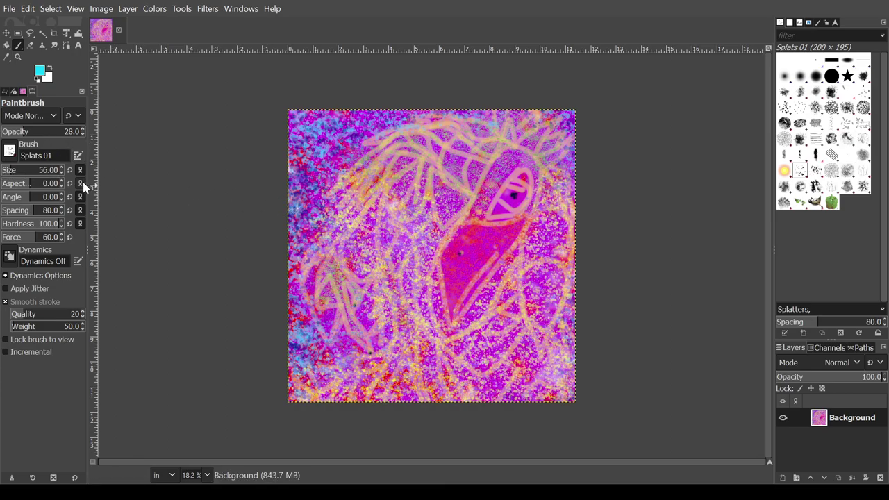
{"action": "left_click_drag", "start_coordinate": [18, 175], "coordinate": [50, 174]}
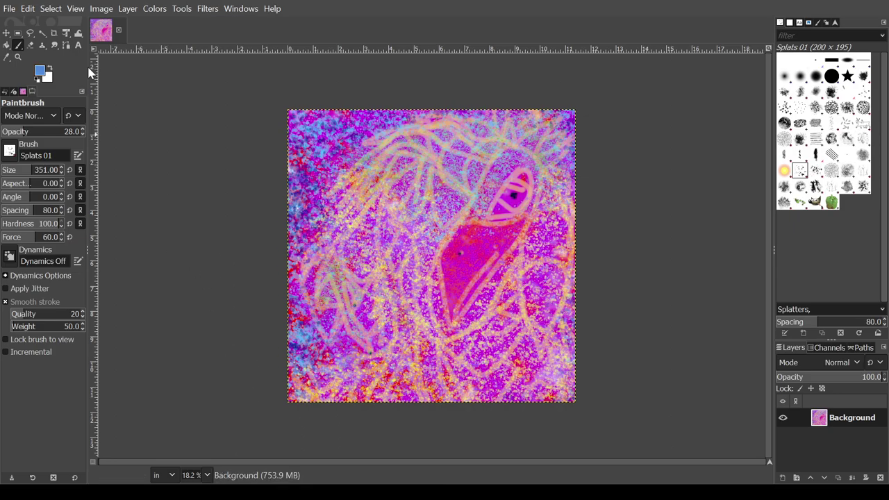
Lower the splatter brush to 26 opacity and reduce its size while using blue, and enlarge the brush for olive
{"action": "scroll", "coordinate": [85, 132], "scroll_direction": "down", "scroll_amount": 12}
{"action": "scroll", "coordinate": [85, 132], "scroll_direction": "up", "scroll_amount": 5}
{"action": "scroll", "coordinate": [62, 175], "scroll_direction": "down", "scroll_amount": 4}
{"action": "scroll", "coordinate": [62, 180], "scroll_direction": "down", "scroll_amount": 8}
{"action": "scroll", "coordinate": [61, 179], "scroll_direction": "down", "scroll_amount": 4}
{"action": "left_click", "coordinate": [15, 174]}
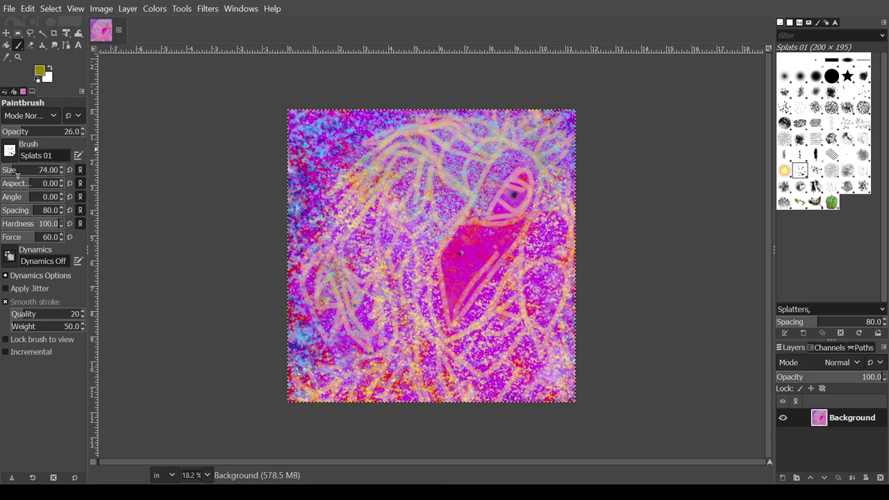
{"action": "left_click_drag", "start_coordinate": [10, 170], "coordinate": [40, 170]}
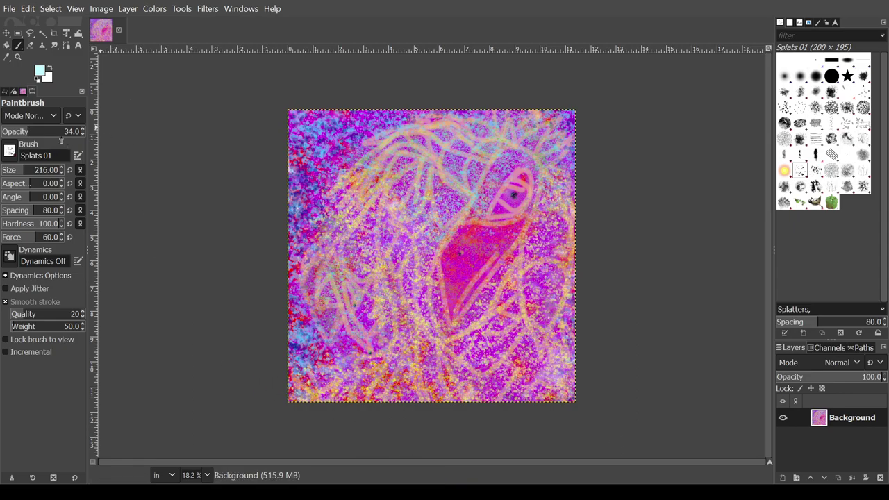
Lower the splatter brush's opacity for the pale cyan paint
{"action": "scroll", "coordinate": [83, 135], "scroll_direction": "down", "scroll_amount": 11}
{"action": "scroll", "coordinate": [63, 172], "scroll_direction": "down", "scroll_amount": 20}
{"action": "scroll", "coordinate": [63, 172], "scroll_direction": "down", "scroll_amount": 20}
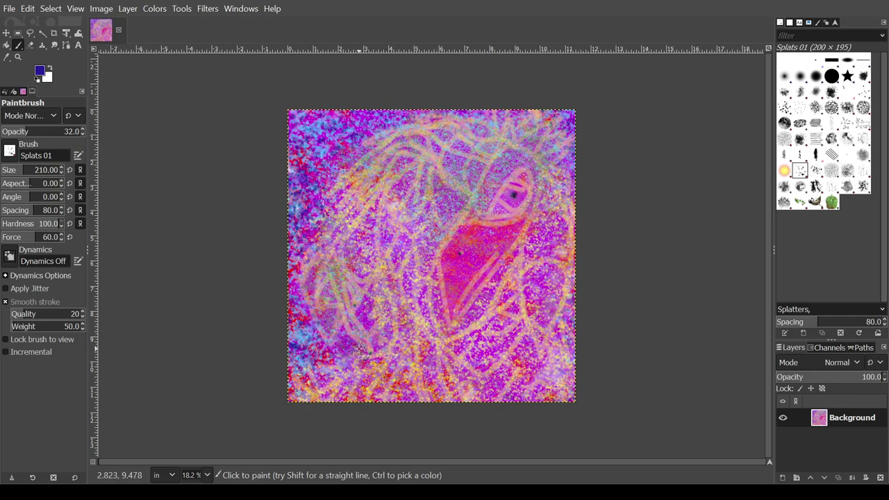
Spatter dark blue inside the lower-left oval shape at 32 opacity and size 210
{"action": "left_click", "coordinate": [366, 309]}
{"action": "left_click", "coordinate": [361, 321]}
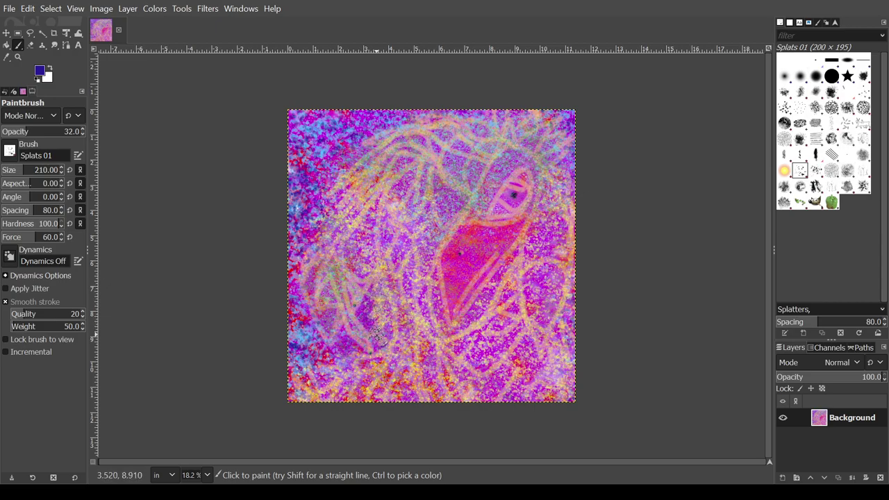
{"action": "left_click", "coordinate": [367, 321]}
{"action": "left_click", "coordinate": [353, 346]}
{"action": "mouse_move", "coordinate": [343, 346]}
{"action": "left_mouse_down"}
{"action": "mouse_move", "coordinate": [319, 363]}
{"action": "mouse_move", "coordinate": [334, 370]}
{"action": "mouse_move", "coordinate": [302, 380]}
{"action": "mouse_move", "coordinate": [298, 372]}
{"action": "mouse_move", "coordinate": [311, 359]}
{"action": "mouse_move", "coordinate": [344, 353]}
{"action": "mouse_move", "coordinate": [347, 335]}
{"action": "mouse_move", "coordinate": [339, 352]}
{"action": "mouse_move", "coordinate": [322, 356]}
{"action": "mouse_move", "coordinate": [286, 314]}
{"action": "mouse_move", "coordinate": [301, 326]}
{"action": "mouse_move", "coordinate": [301, 347]}
{"action": "mouse_move", "coordinate": [313, 338]}
{"action": "mouse_move", "coordinate": [288, 326]}
{"action": "mouse_move", "coordinate": [302, 325]}
{"action": "mouse_move", "coordinate": [286, 311]}
{"action": "mouse_move", "coordinate": [307, 323]}
{"action": "mouse_move", "coordinate": [288, 306]}
{"action": "mouse_move", "coordinate": [300, 246]}
{"action": "mouse_move", "coordinate": [290, 277]}
{"action": "mouse_move", "coordinate": [316, 224]}
{"action": "mouse_move", "coordinate": [295, 222]}
{"action": "mouse_move", "coordinate": [287, 240]}
{"action": "mouse_move", "coordinate": [311, 205]}
{"action": "mouse_move", "coordinate": [317, 213]}
{"action": "mouse_move", "coordinate": [337, 170]}
{"action": "mouse_move", "coordinate": [310, 177]}
{"action": "mouse_move", "coordinate": [292, 165]}
{"action": "mouse_move", "coordinate": [295, 198]}
{"action": "mouse_move", "coordinate": [286, 210]}
{"action": "mouse_move", "coordinate": [343, 150]}
{"action": "mouse_move", "coordinate": [294, 166]}
{"action": "mouse_move", "coordinate": [326, 181]}
{"action": "mouse_move", "coordinate": [351, 154]}
{"action": "mouse_move", "coordinate": [295, 165]}
{"action": "mouse_move", "coordinate": [297, 144]}
{"action": "mouse_move", "coordinate": [333, 142]}
{"action": "mouse_move", "coordinate": [368, 117]}
{"action": "mouse_move", "coordinate": [351, 123]}
{"action": "mouse_move", "coordinate": [425, 118]}
{"action": "mouse_move", "coordinate": [347, 109]}
{"action": "mouse_move", "coordinate": [283, 120]}
{"action": "left_mouse_up"}
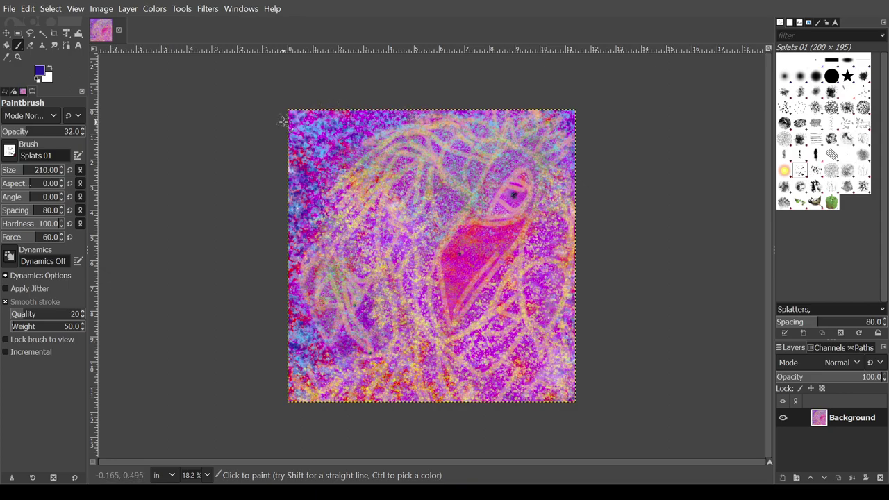
Spatter dark blue over the upper-left background and along the canvas's left edge
{"action": "mouse_move", "coordinate": [336, 139]}
{"action": "left_mouse_down"}
{"action": "mouse_move", "coordinate": [305, 151]}
{"action": "mouse_move", "coordinate": [327, 170]}
{"action": "mouse_move", "coordinate": [298, 206]}
{"action": "mouse_move", "coordinate": [313, 237]}
{"action": "mouse_move", "coordinate": [286, 254]}
{"action": "mouse_move", "coordinate": [278, 272]}
{"action": "mouse_move", "coordinate": [300, 306]}
{"action": "mouse_move", "coordinate": [303, 406]}
{"action": "mouse_move", "coordinate": [318, 409]}
{"action": "mouse_move", "coordinate": [289, 381]}
{"action": "mouse_move", "coordinate": [296, 370]}
{"action": "mouse_move", "coordinate": [327, 369]}
{"action": "mouse_move", "coordinate": [345, 350]}
{"action": "mouse_move", "coordinate": [320, 362]}
{"action": "mouse_move", "coordinate": [292, 310]}
{"action": "mouse_move", "coordinate": [294, 332]}
{"action": "mouse_move", "coordinate": [325, 359]}
{"action": "mouse_move", "coordinate": [343, 338]}
{"action": "mouse_move", "coordinate": [354, 345]}
{"action": "mouse_move", "coordinate": [386, 331]}
{"action": "mouse_move", "coordinate": [363, 305]}
{"action": "mouse_move", "coordinate": [376, 297]}
{"action": "mouse_move", "coordinate": [379, 325]}
{"action": "mouse_move", "coordinate": [387, 323]}
{"action": "mouse_move", "coordinate": [384, 341]}
{"action": "mouse_move", "coordinate": [366, 303]}
{"action": "mouse_move", "coordinate": [362, 319]}
{"action": "mouse_move", "coordinate": [367, 292]}
{"action": "mouse_move", "coordinate": [363, 360]}
{"action": "mouse_move", "coordinate": [344, 343]}
{"action": "mouse_move", "coordinate": [314, 363]}
{"action": "mouse_move", "coordinate": [296, 305]}
{"action": "mouse_move", "coordinate": [291, 324]}
{"action": "mouse_move", "coordinate": [287, 307]}
{"action": "mouse_move", "coordinate": [307, 339]}
{"action": "mouse_move", "coordinate": [295, 360]}
{"action": "mouse_move", "coordinate": [279, 254]}
{"action": "left_mouse_up"}
{"action": "left_click_drag", "start_coordinate": [279, 215], "coordinate": [302, 162]}
{"action": "left_click_drag", "start_coordinate": [290, 229], "coordinate": [301, 199]}
{"action": "mouse_move", "coordinate": [345, 155]}
{"action": "left_mouse_down"}
{"action": "mouse_move", "coordinate": [316, 187]}
{"action": "mouse_move", "coordinate": [339, 169]}
{"action": "mouse_move", "coordinate": [296, 243]}
{"action": "mouse_move", "coordinate": [311, 234]}
{"action": "mouse_move", "coordinate": [328, 175]}
{"action": "mouse_move", "coordinate": [360, 136]}
{"action": "mouse_move", "coordinate": [298, 154]}
{"action": "mouse_move", "coordinate": [337, 123]}
{"action": "mouse_move", "coordinate": [309, 120]}
{"action": "mouse_move", "coordinate": [311, 111]}
{"action": "mouse_move", "coordinate": [354, 109]}
{"action": "mouse_move", "coordinate": [338, 124]}
{"action": "mouse_move", "coordinate": [361, 108]}
{"action": "mouse_move", "coordinate": [507, 105]}
{"action": "mouse_move", "coordinate": [387, 116]}
{"action": "mouse_move", "coordinate": [309, 152]}
{"action": "mouse_move", "coordinate": [313, 182]}
{"action": "mouse_move", "coordinate": [297, 212]}
{"action": "mouse_move", "coordinate": [321, 188]}
{"action": "mouse_move", "coordinate": [292, 238]}
{"action": "mouse_move", "coordinate": [305, 220]}
{"action": "mouse_move", "coordinate": [305, 232]}
{"action": "left_mouse_up"}
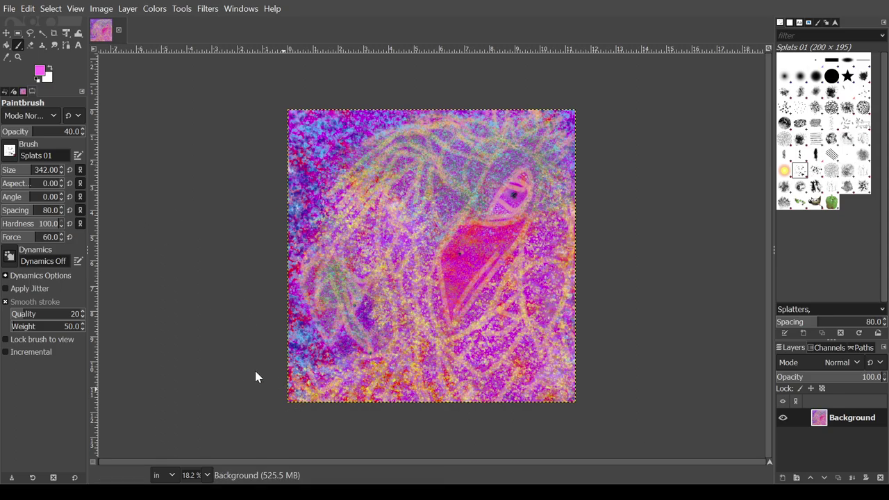
Set the Splats 01 brush's opacity to 26 for the pink paint
{"action": "scroll", "coordinate": [84, 136], "scroll_direction": "down", "scroll_amount": 12}
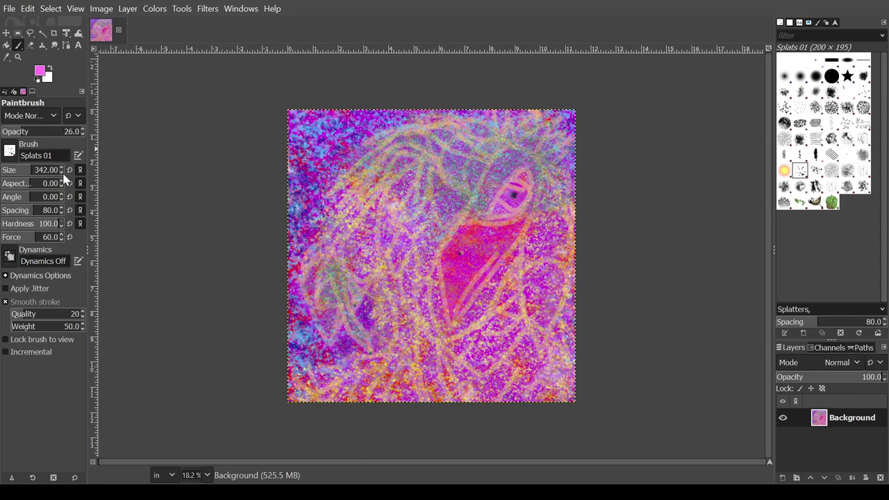